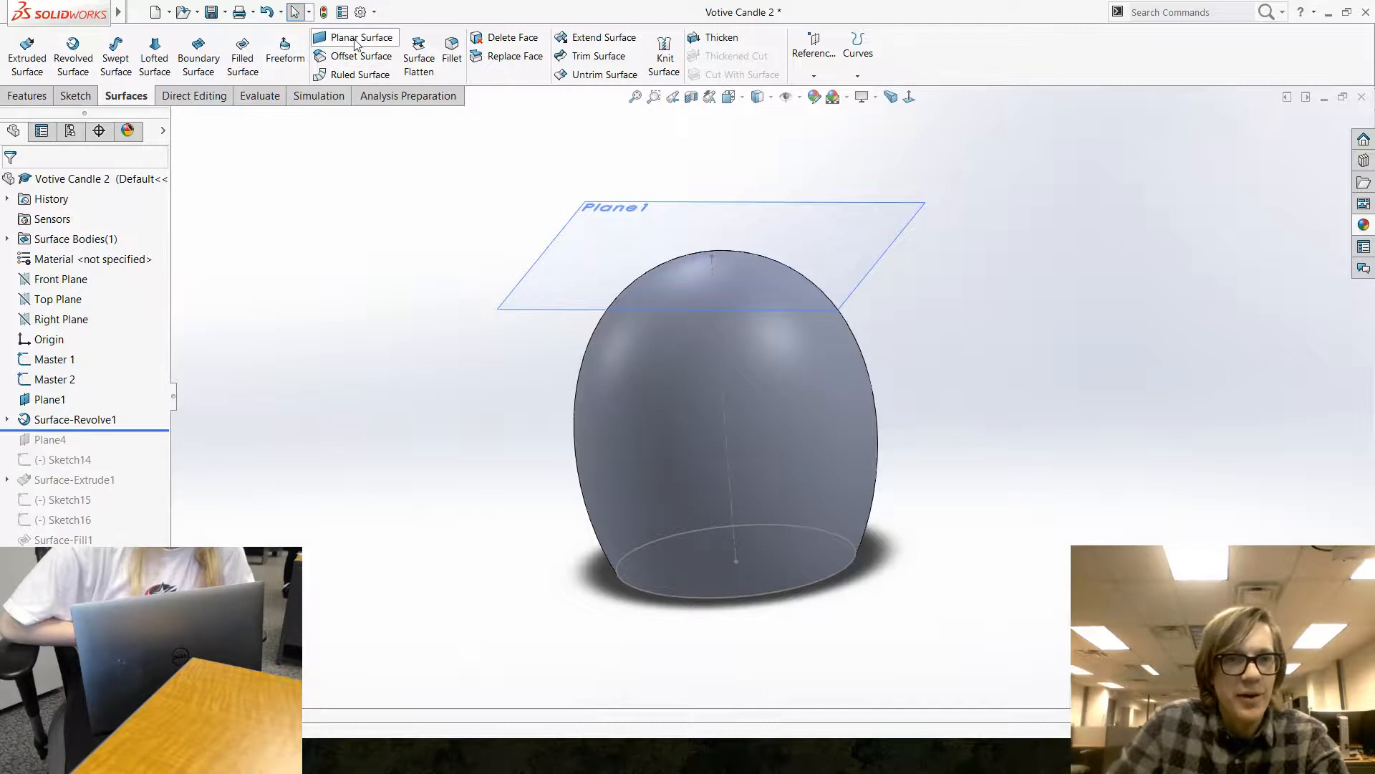
# Offset the revolved dome surface outward by 0.10 in.
pyautogui.click(361, 56)
pyautogui.click(678, 369)
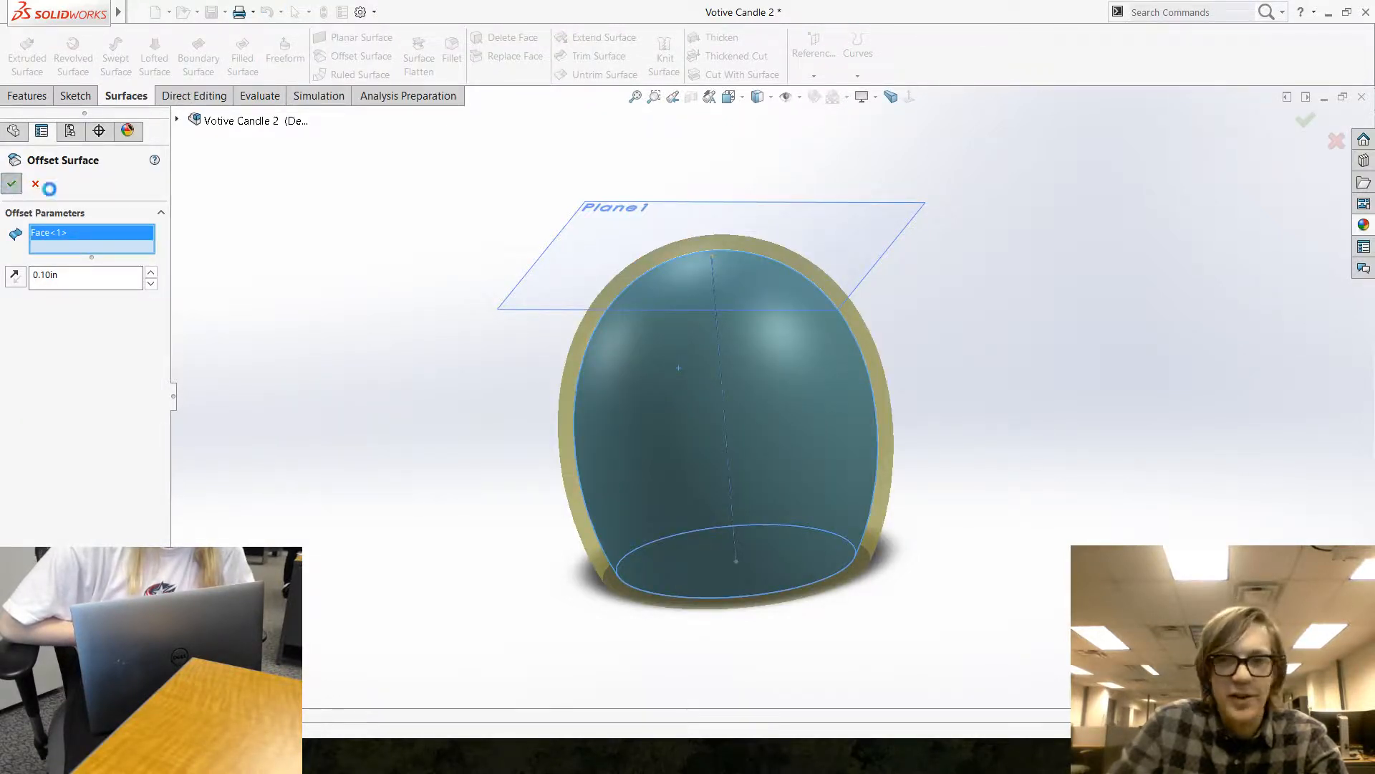
pyautogui.click(352, 337)
pyautogui.moveTo(352, 336); pyautogui.dragTo(438, 358, button='middle')
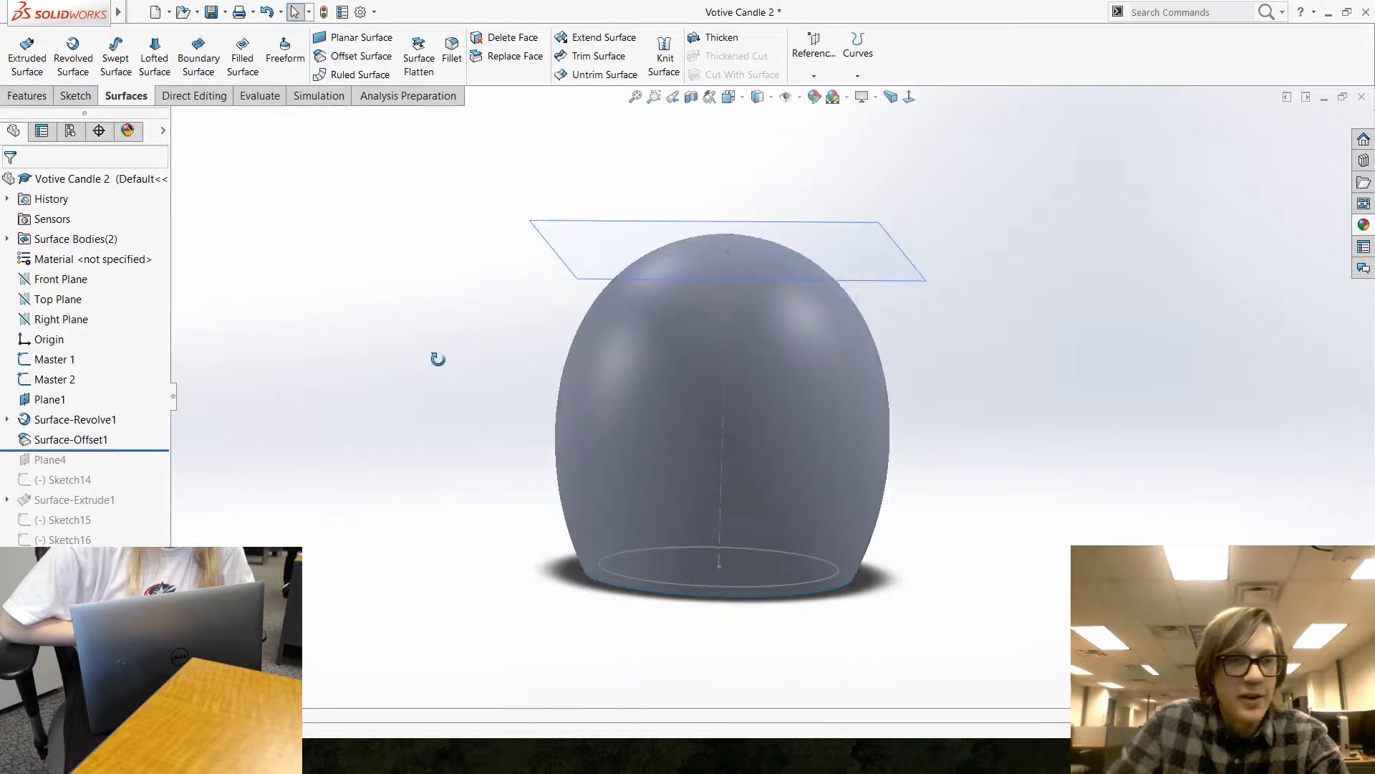
# On the Front Plane, sketch a seven-point wavy style spline crossing the dome's full width at about mid-height.
pyautogui.click(62, 280)
pyautogui.click(79, 266)
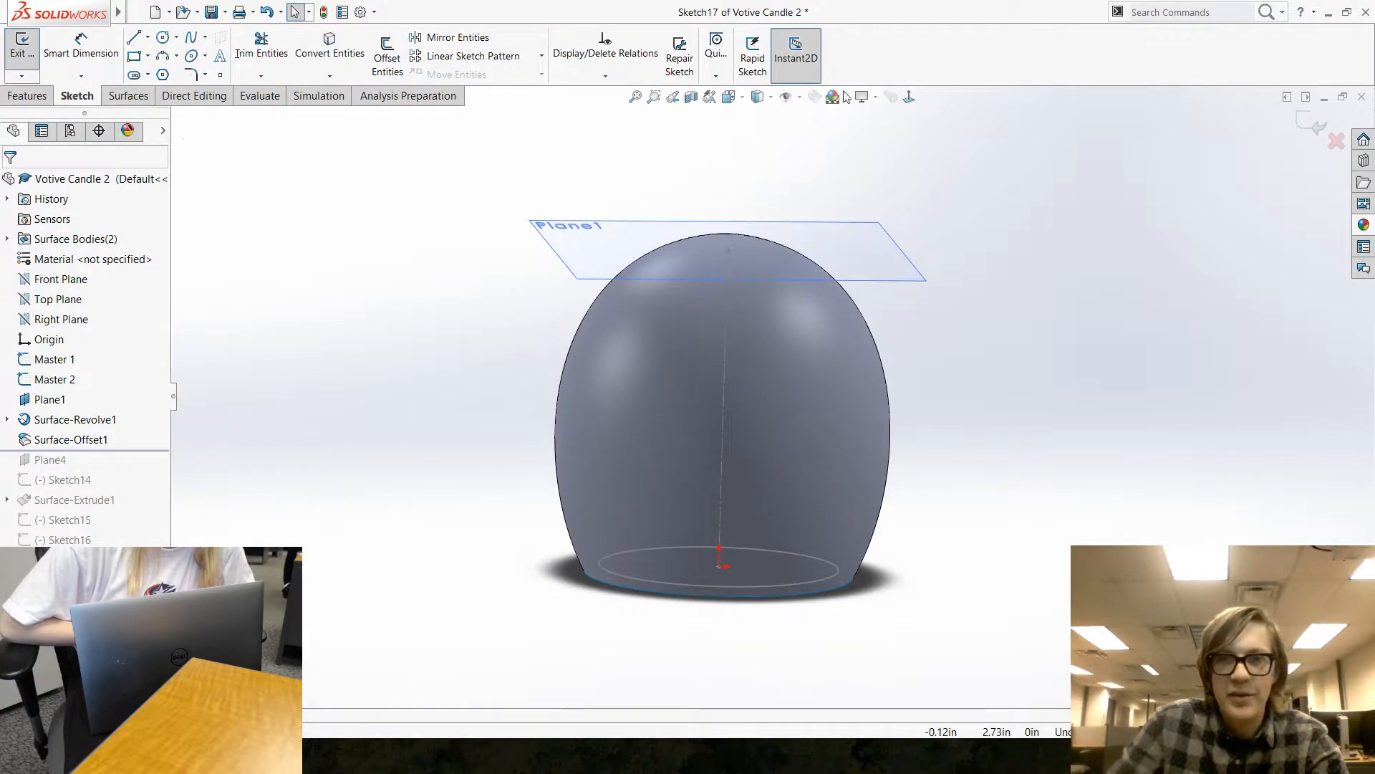
pyautogui.click(909, 98)
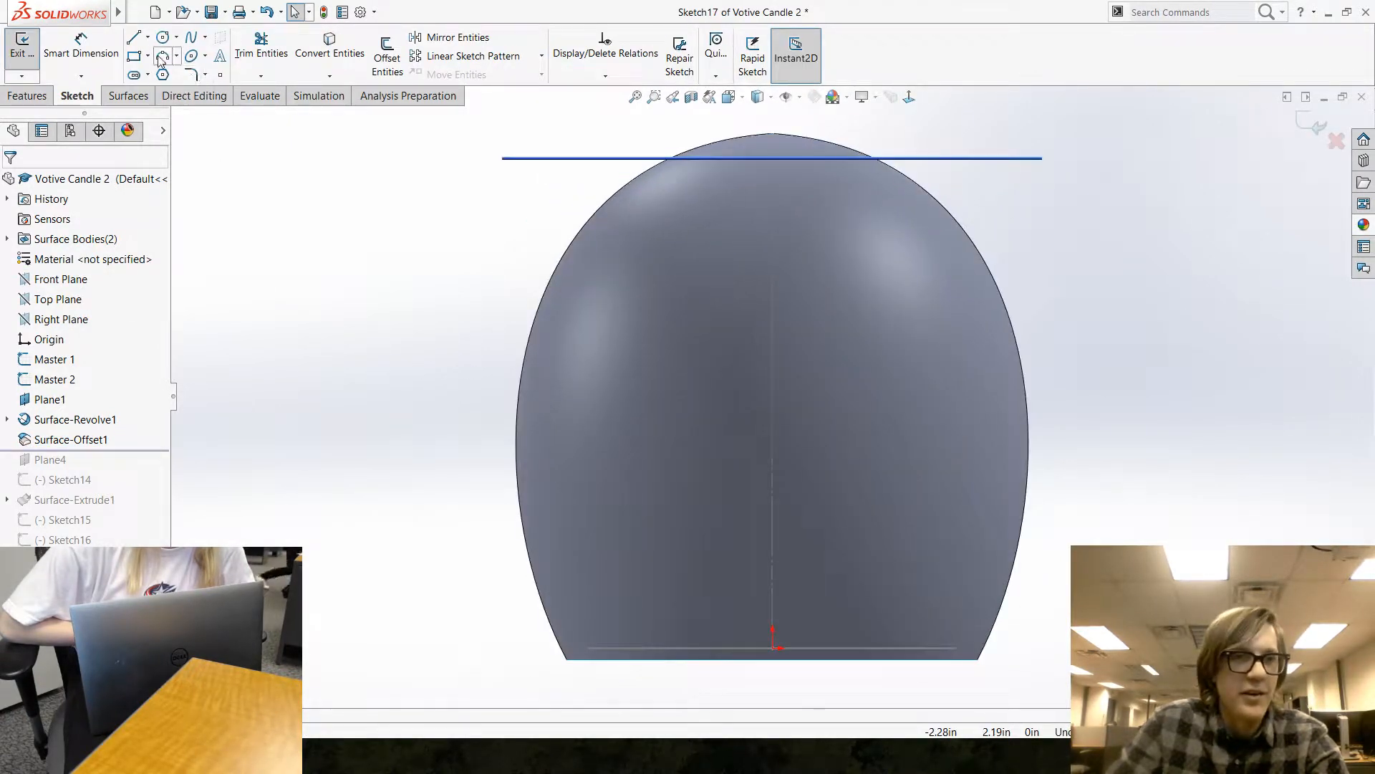
pyautogui.click(206, 42)
pyautogui.click(237, 71)
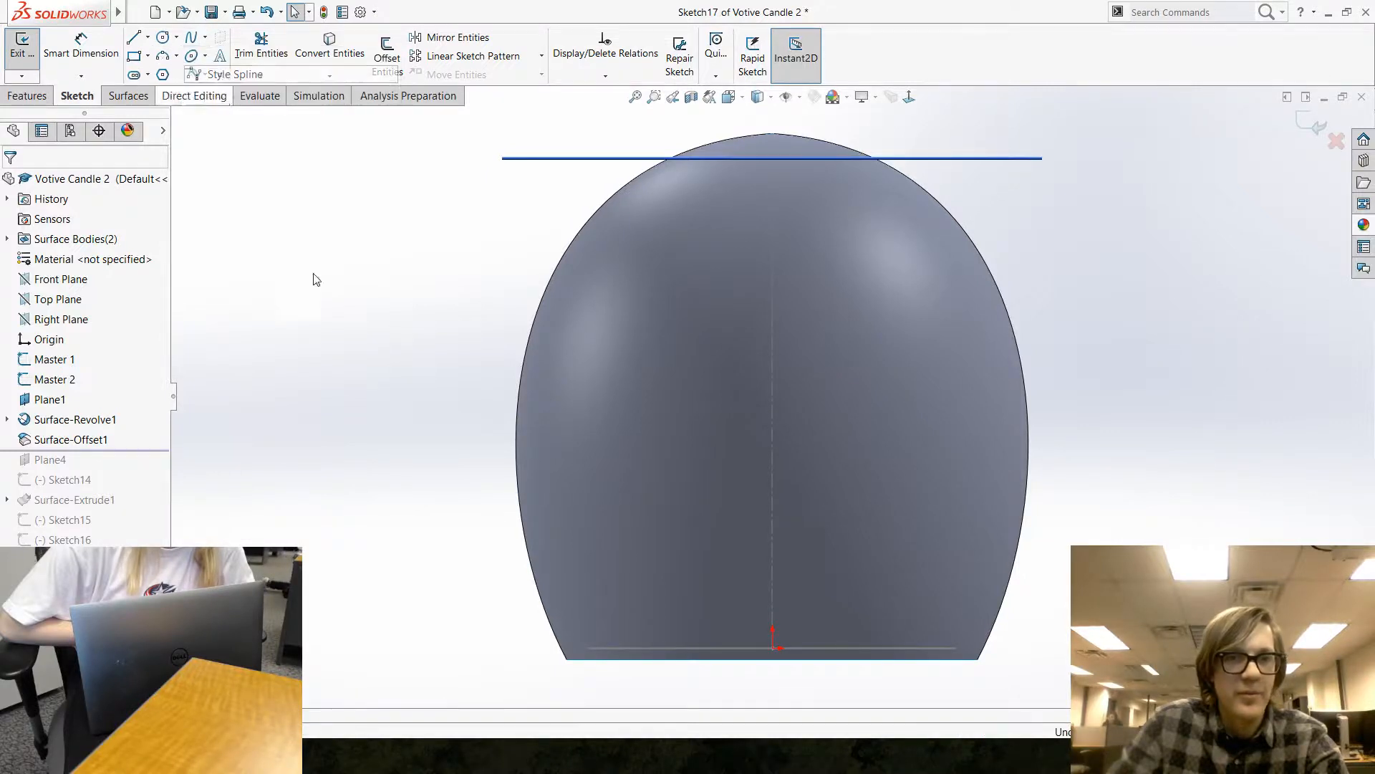
pyautogui.click(484, 462)
pyautogui.click(564, 328)
pyautogui.click(647, 435)
pyautogui.click(726, 318)
pyautogui.click(947, 347)
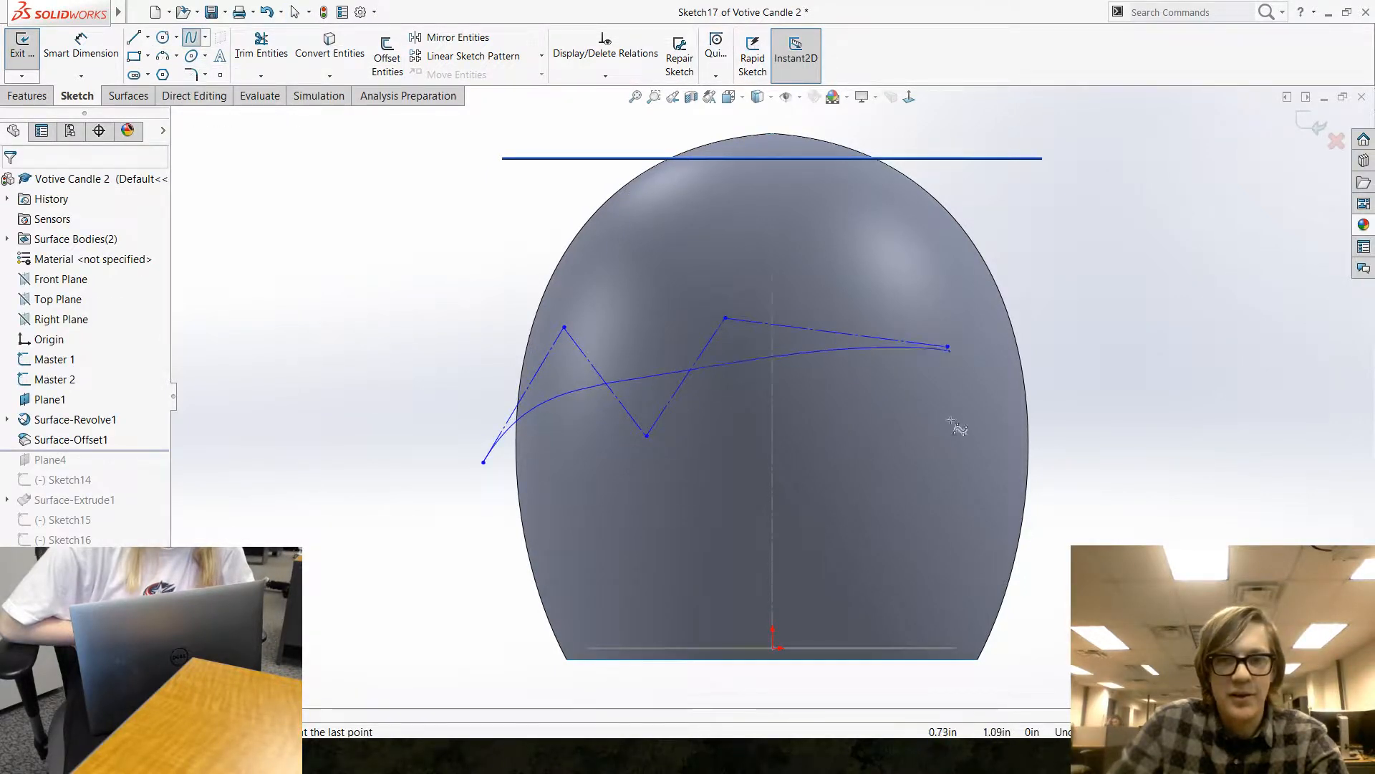
pyautogui.click(934, 558)
pyautogui.doubleClick(1066, 418)
pyautogui.press('Escape')
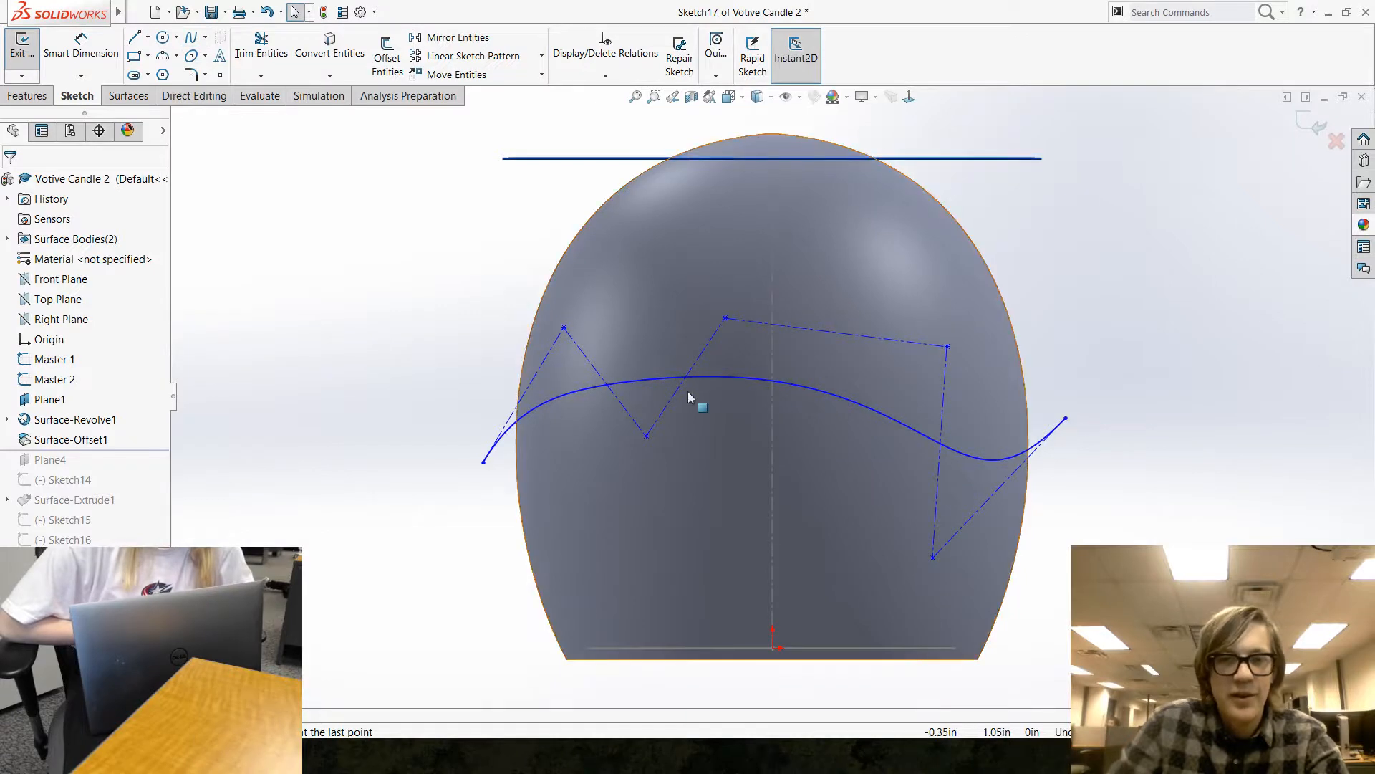
# Reshape the spline by moving its fourth control point up near Plane1 and its third down to the dome's base.
pyautogui.moveTo(726, 318); pyautogui.dragTo(670, 187)
pyautogui.moveTo(646, 433); pyautogui.dragTo(662, 664)
pyautogui.click(285, 297)
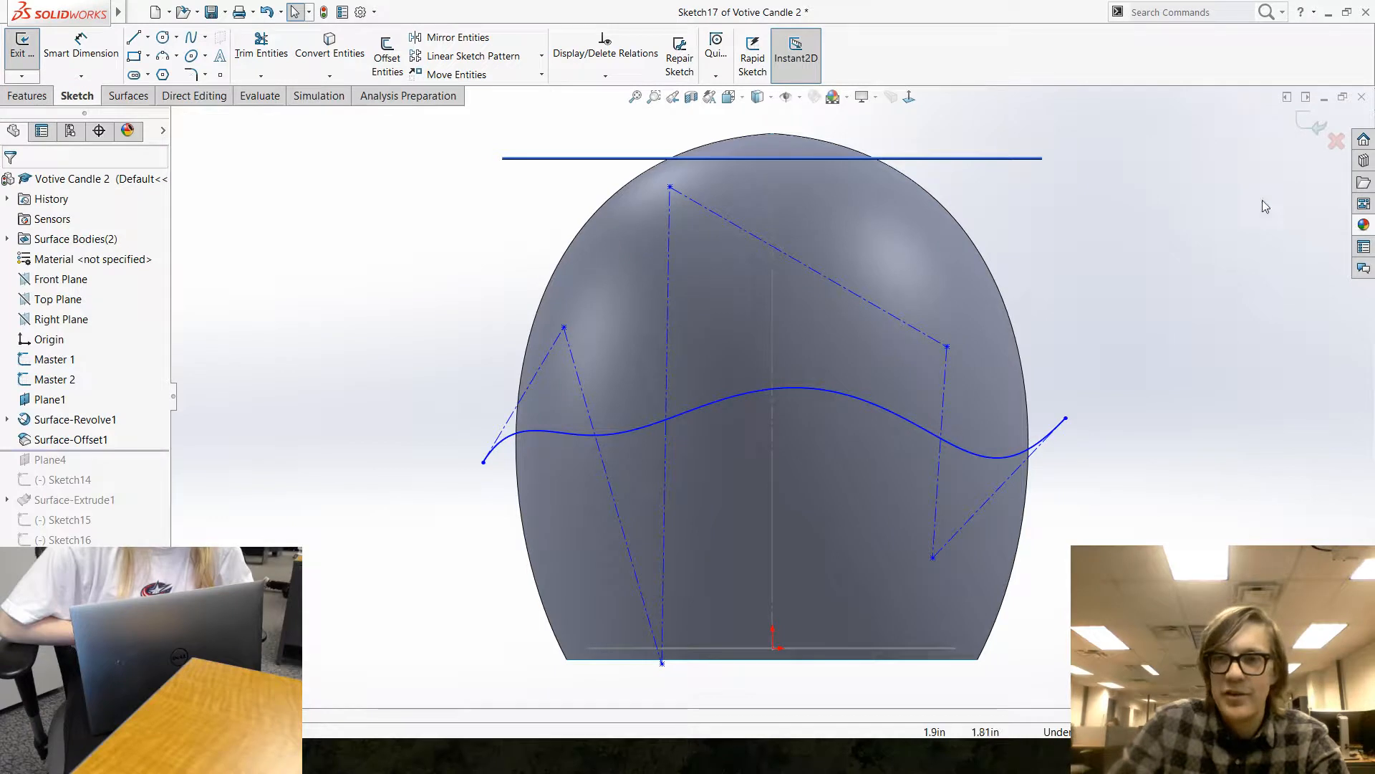
# Trim the outer offset surface with the spline sketch using a standard trim, keeping the portion above the curve.
pyautogui.click(26, 96)
pyautogui.click(126, 95)
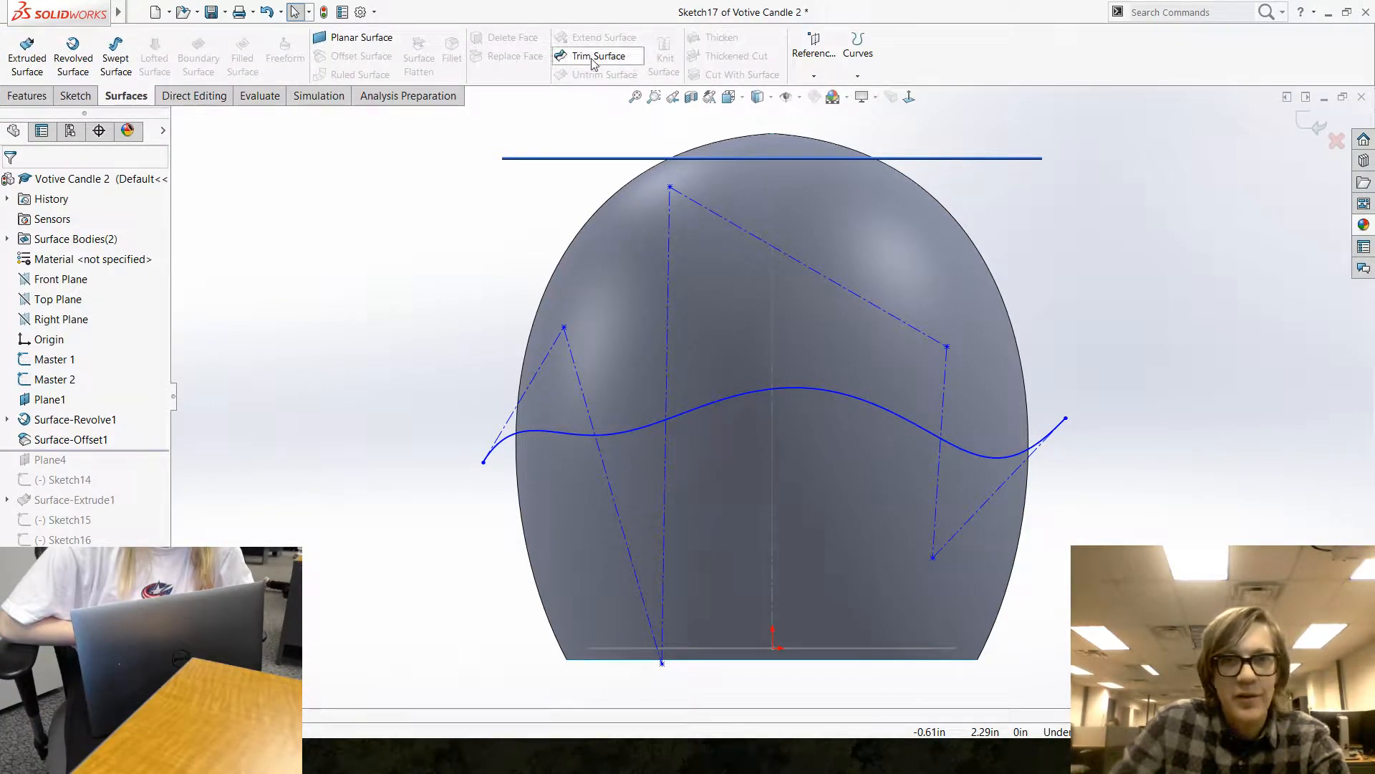
pyautogui.click(594, 59)
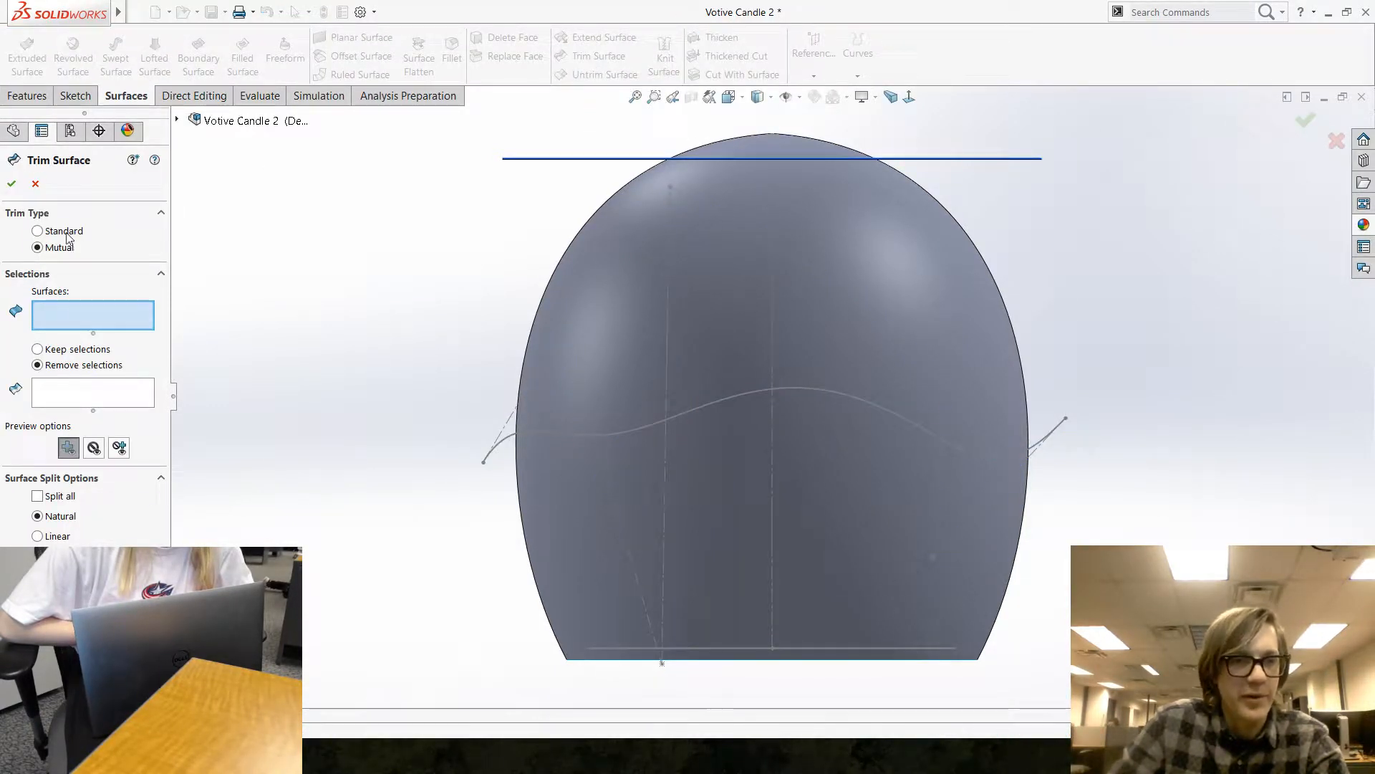
pyautogui.click(40, 231)
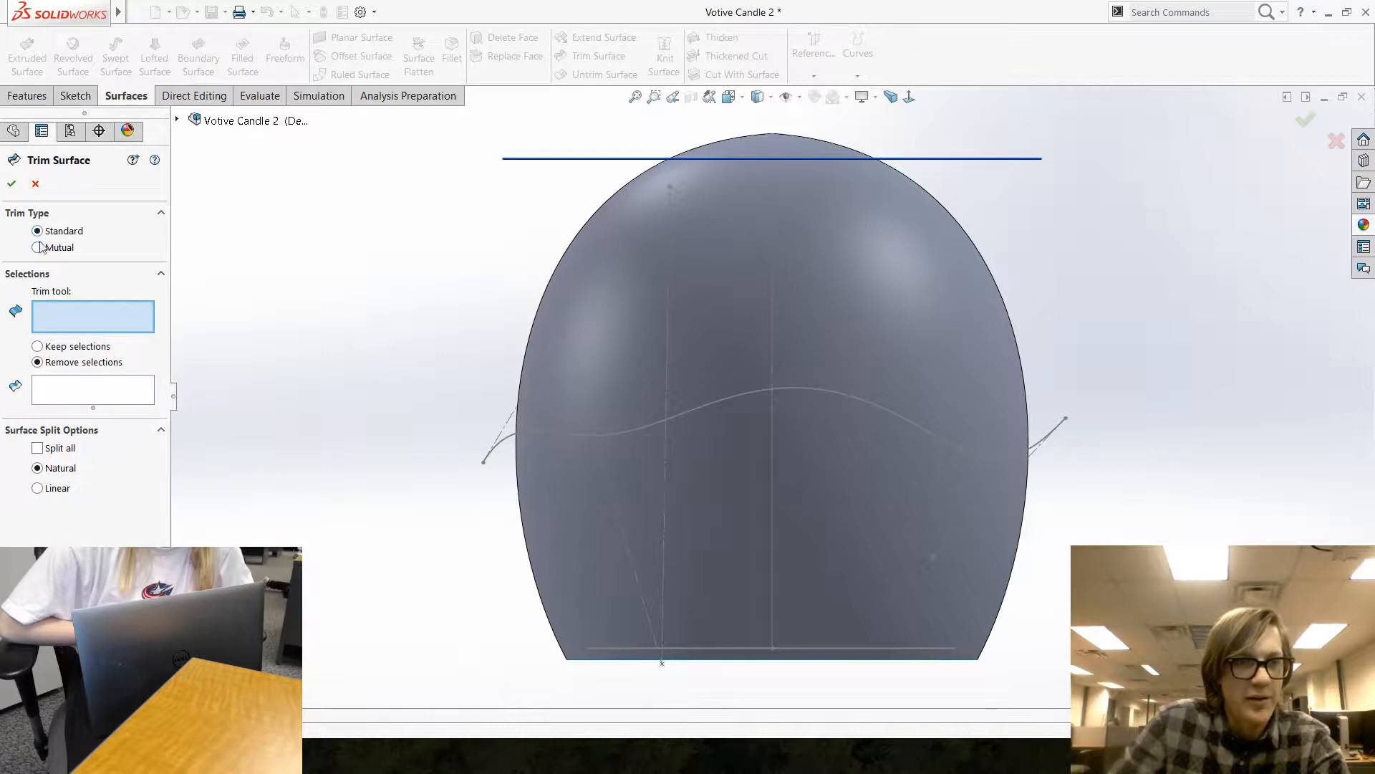
pyautogui.click(565, 433)
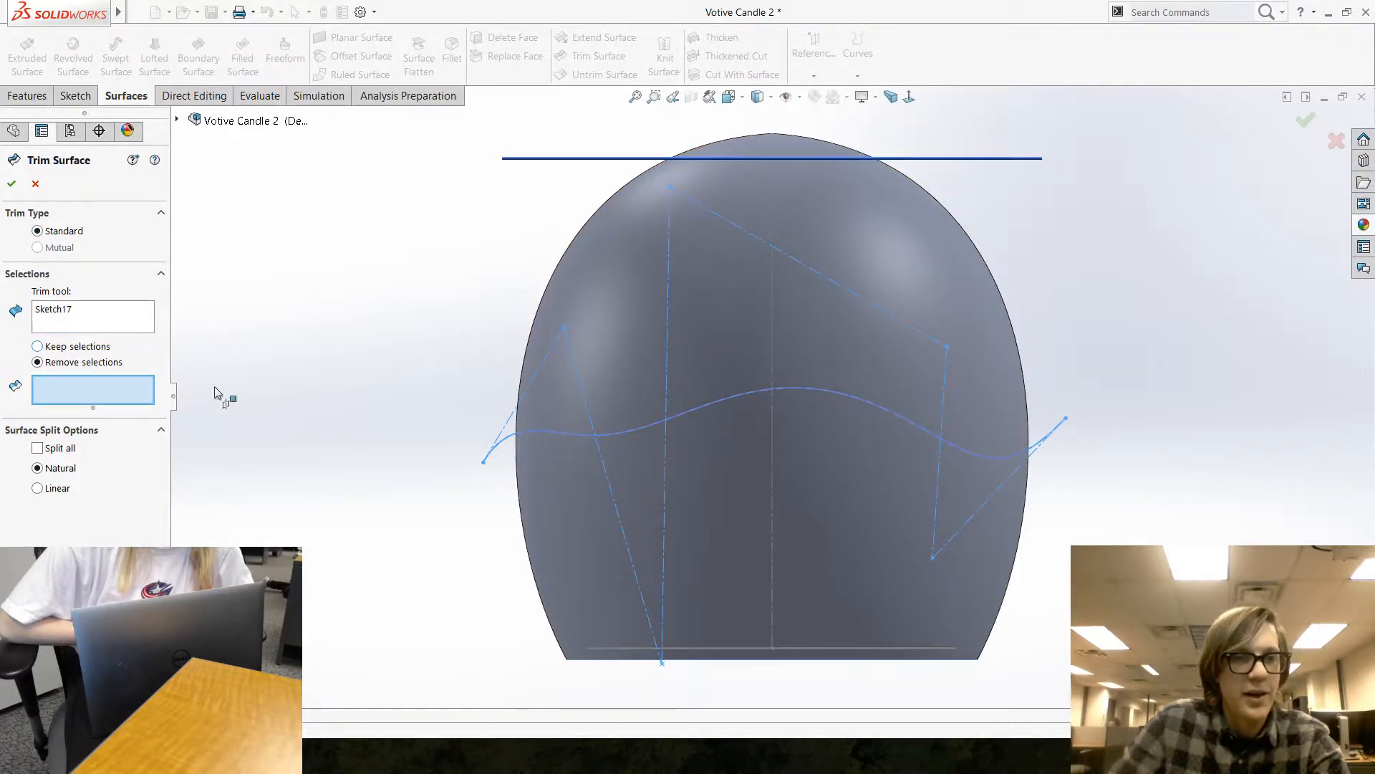
pyautogui.click(90, 346)
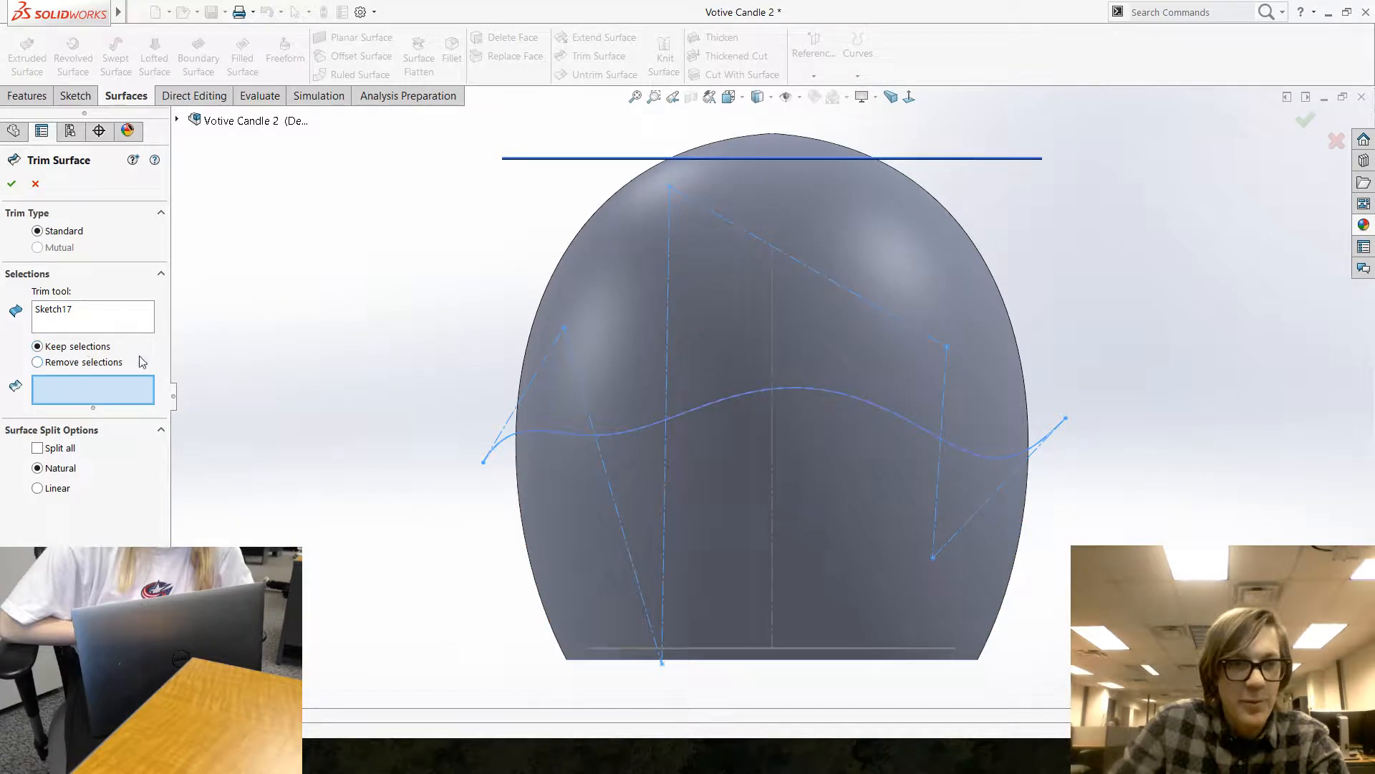
pyautogui.click(695, 326)
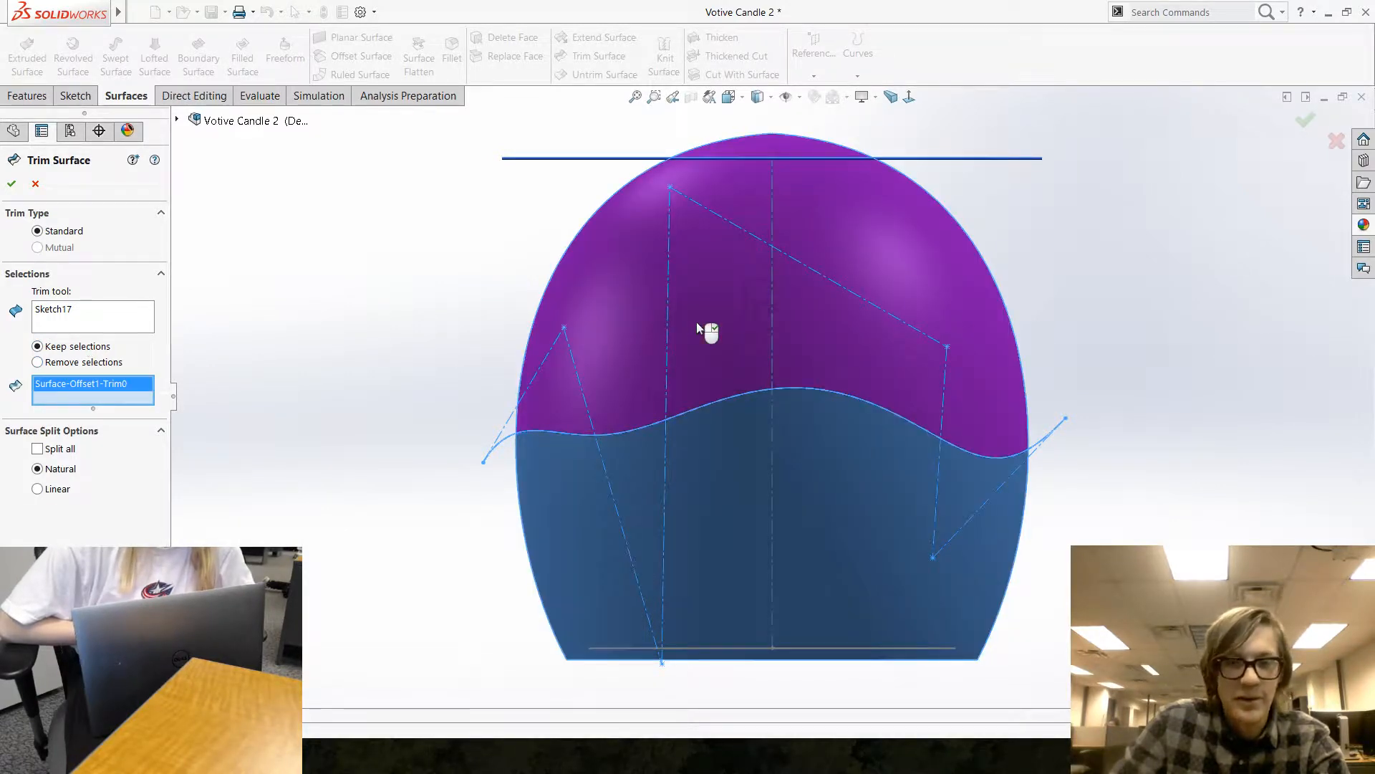
pyautogui.rightClick(700, 321)
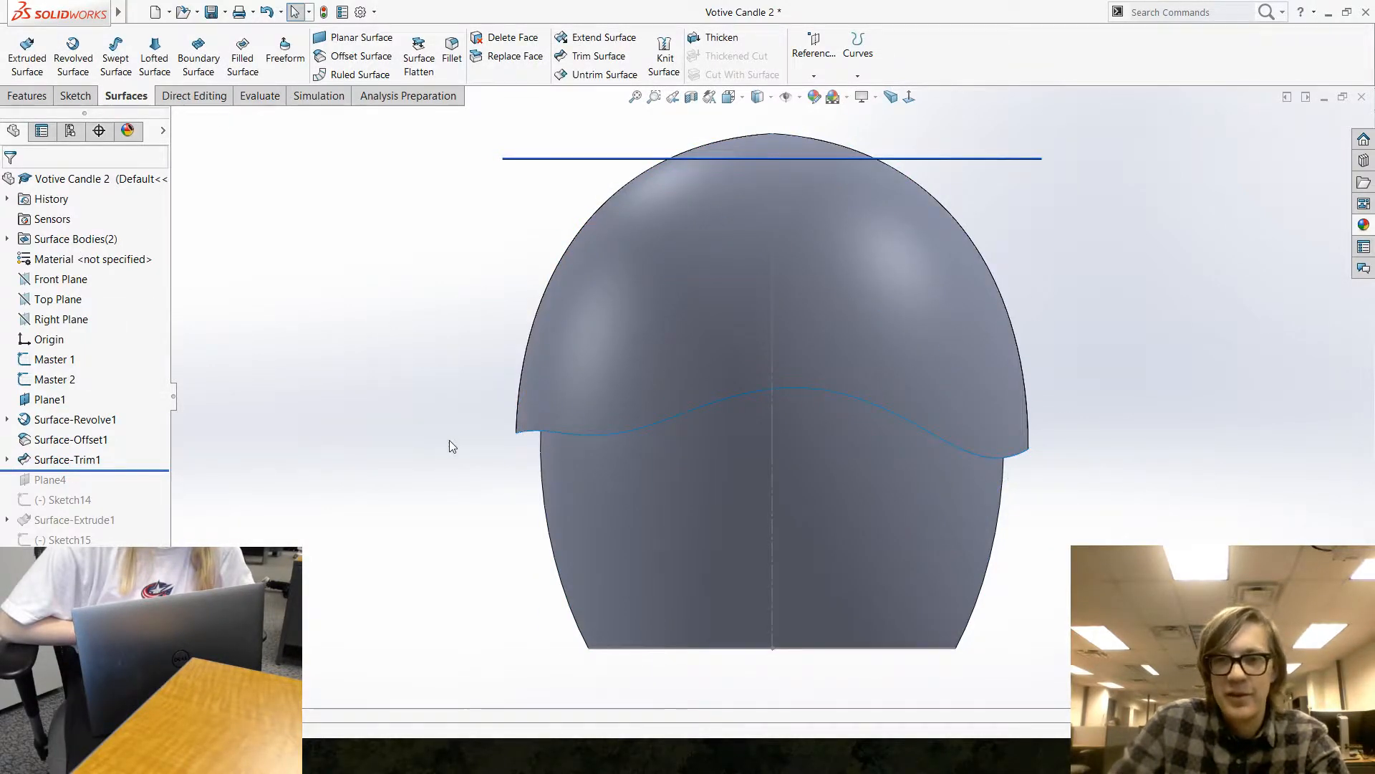
# Examine the trimmed outer shell and the inner revolved surface from several angles.
pyautogui.moveTo(451, 444); pyautogui.dragTo(704, 555, button='middle')
pyautogui.scroll(5, 884, 492)
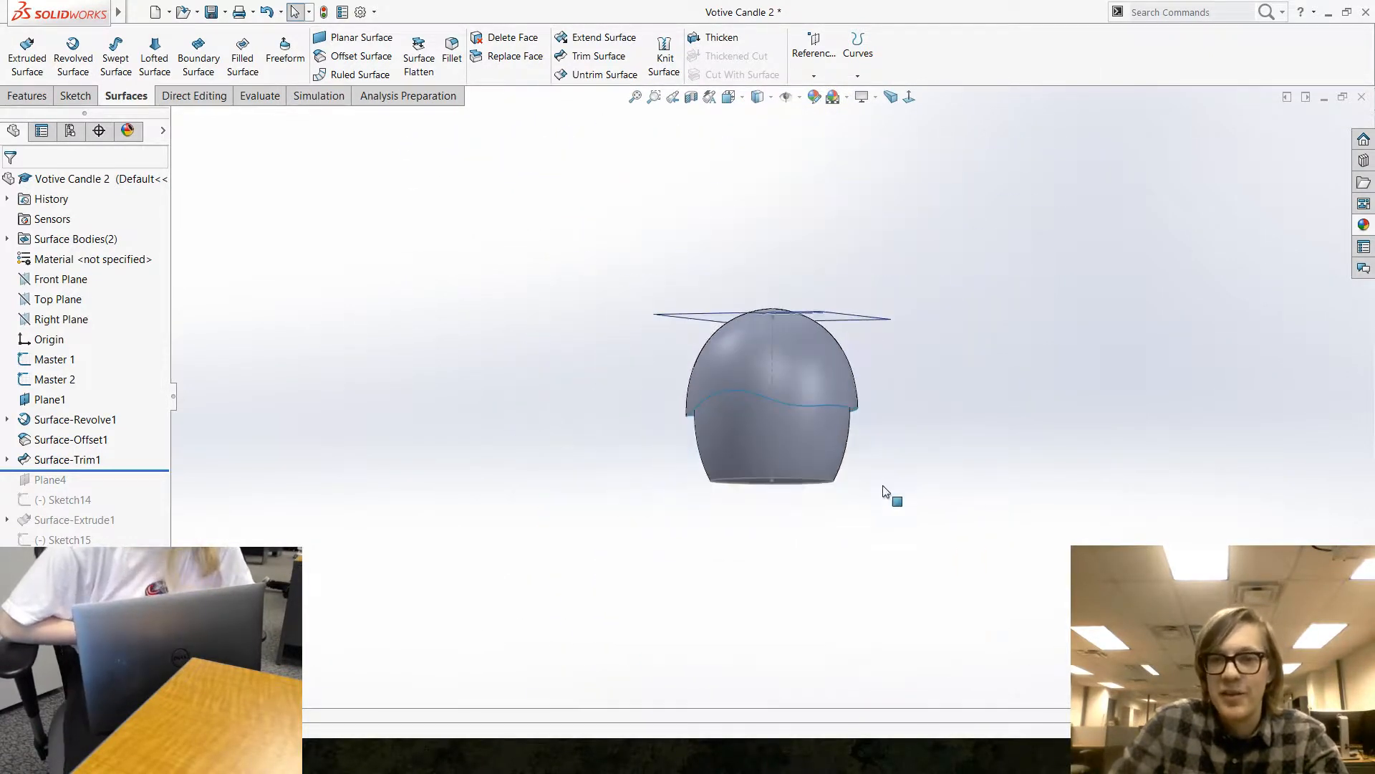
pyautogui.scroll(-3, 884, 491)
pyautogui.moveTo(645, 374); pyautogui.dragTo(635, 430, button='middle')
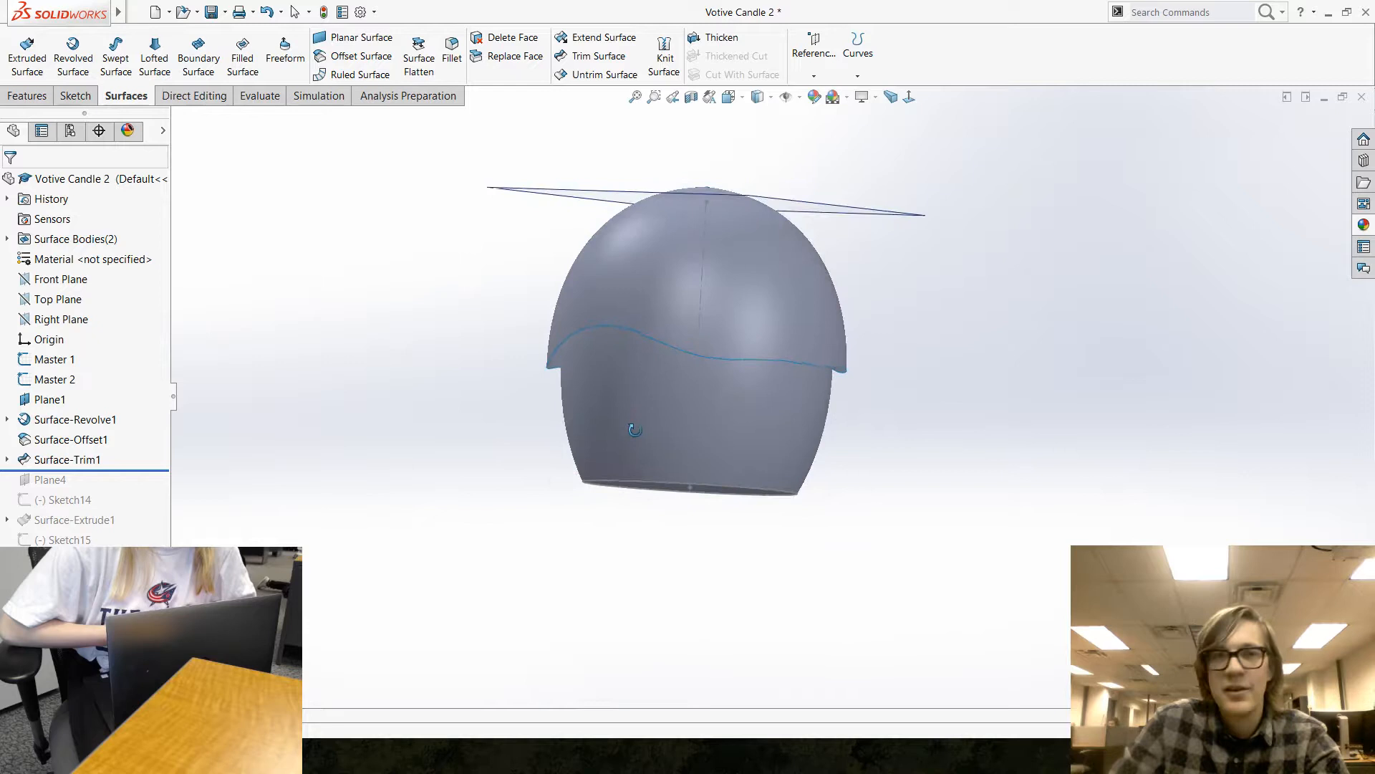
pyautogui.click(737, 281)
pyautogui.click(739, 394)
pyautogui.moveTo(491, 399); pyautogui.dragTo(480, 431, button='middle')
pyautogui.click(480, 431)
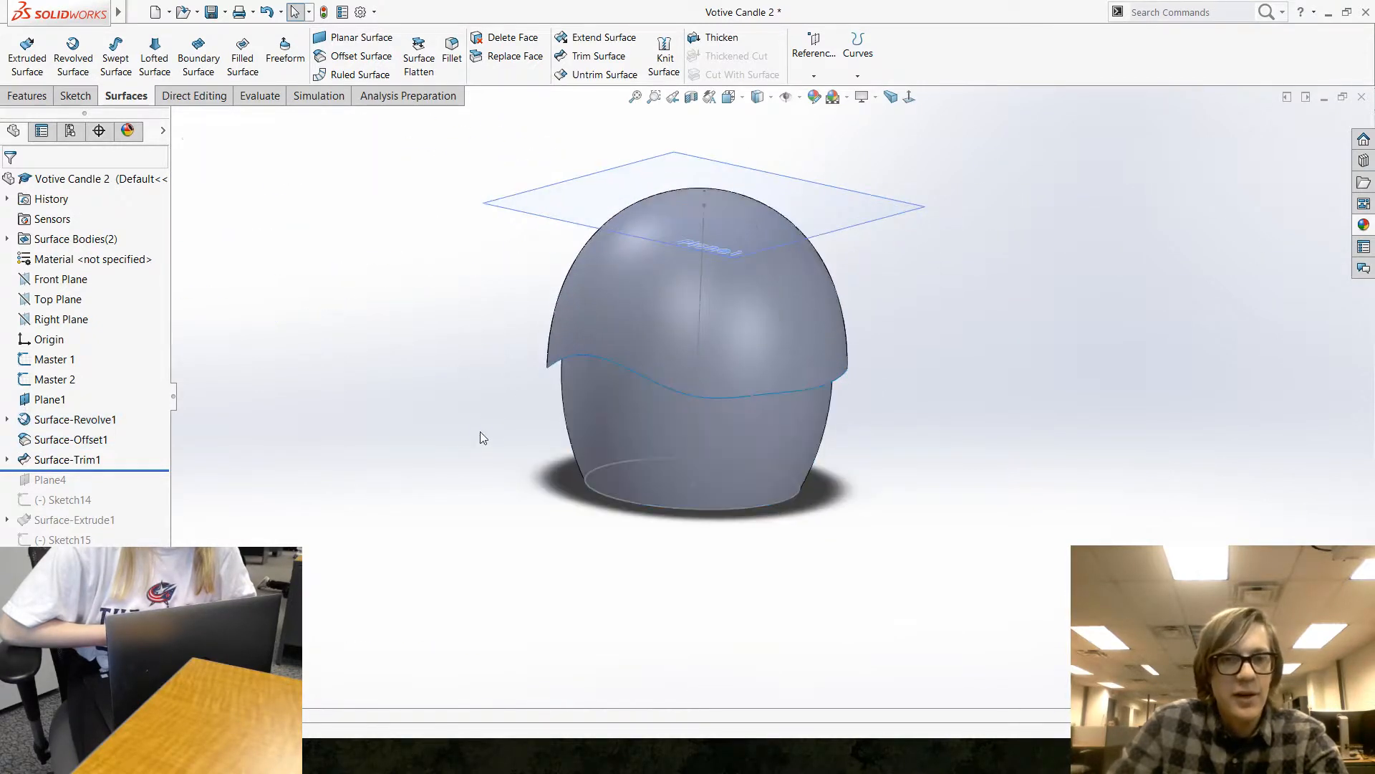
# Trim the inner revolved surface with the same spline sketch, keeping the portion below the curve.
pyautogui.click(7, 459)
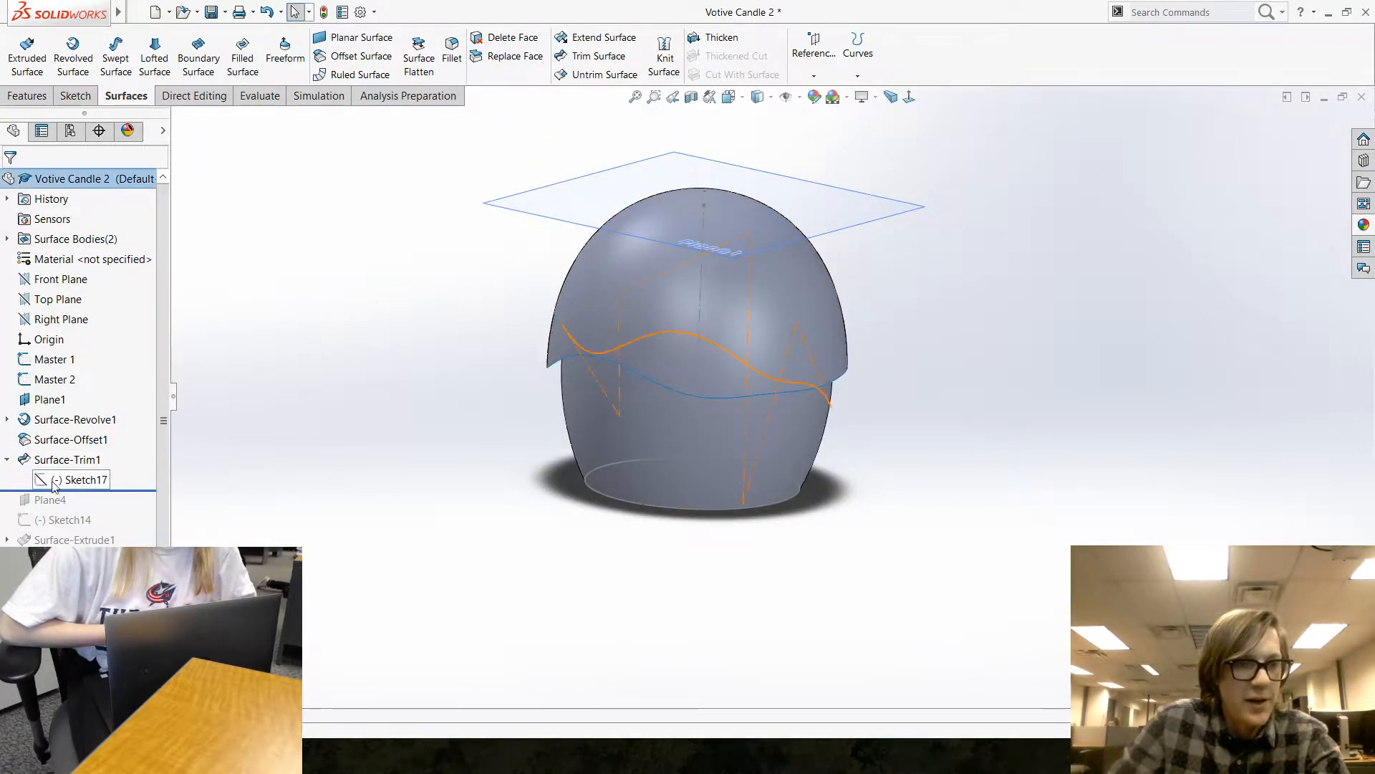
pyautogui.click(57, 480)
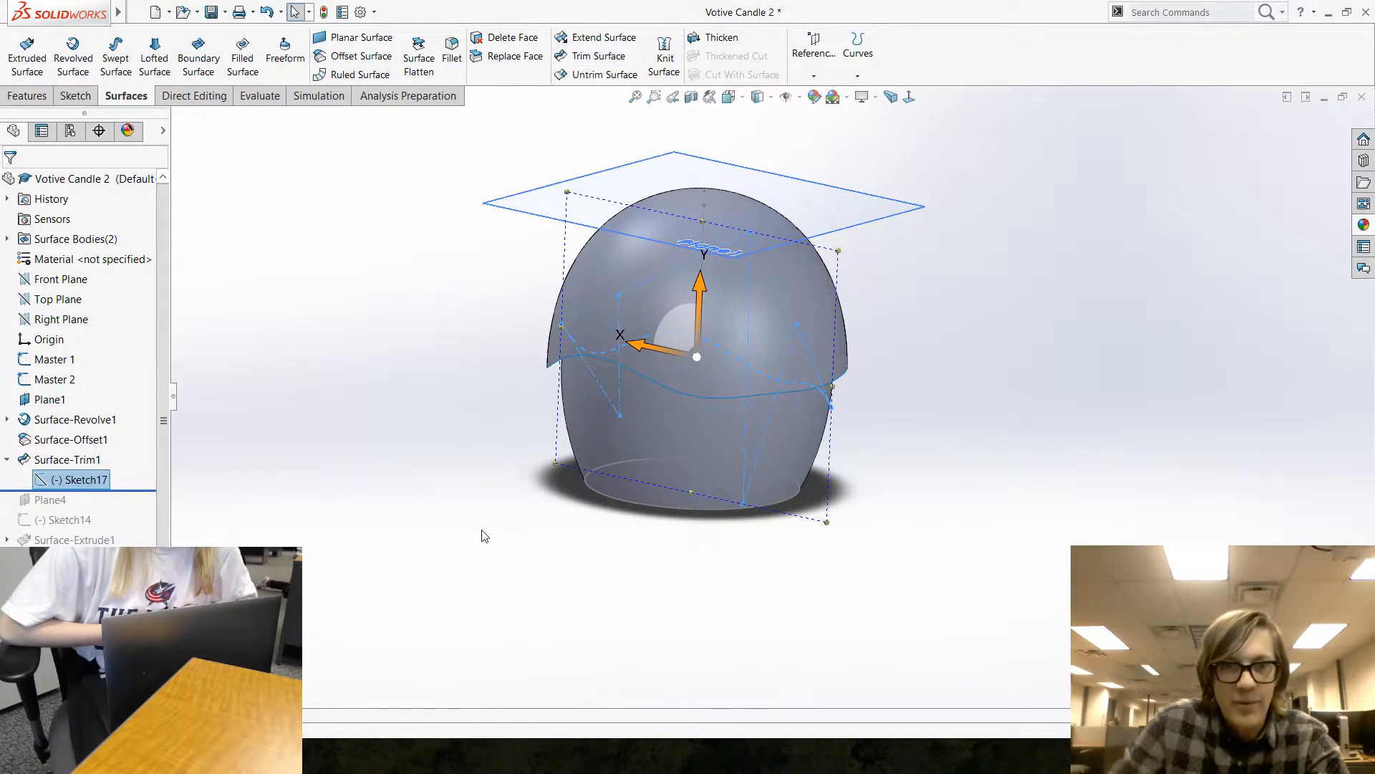
pyautogui.click(592, 57)
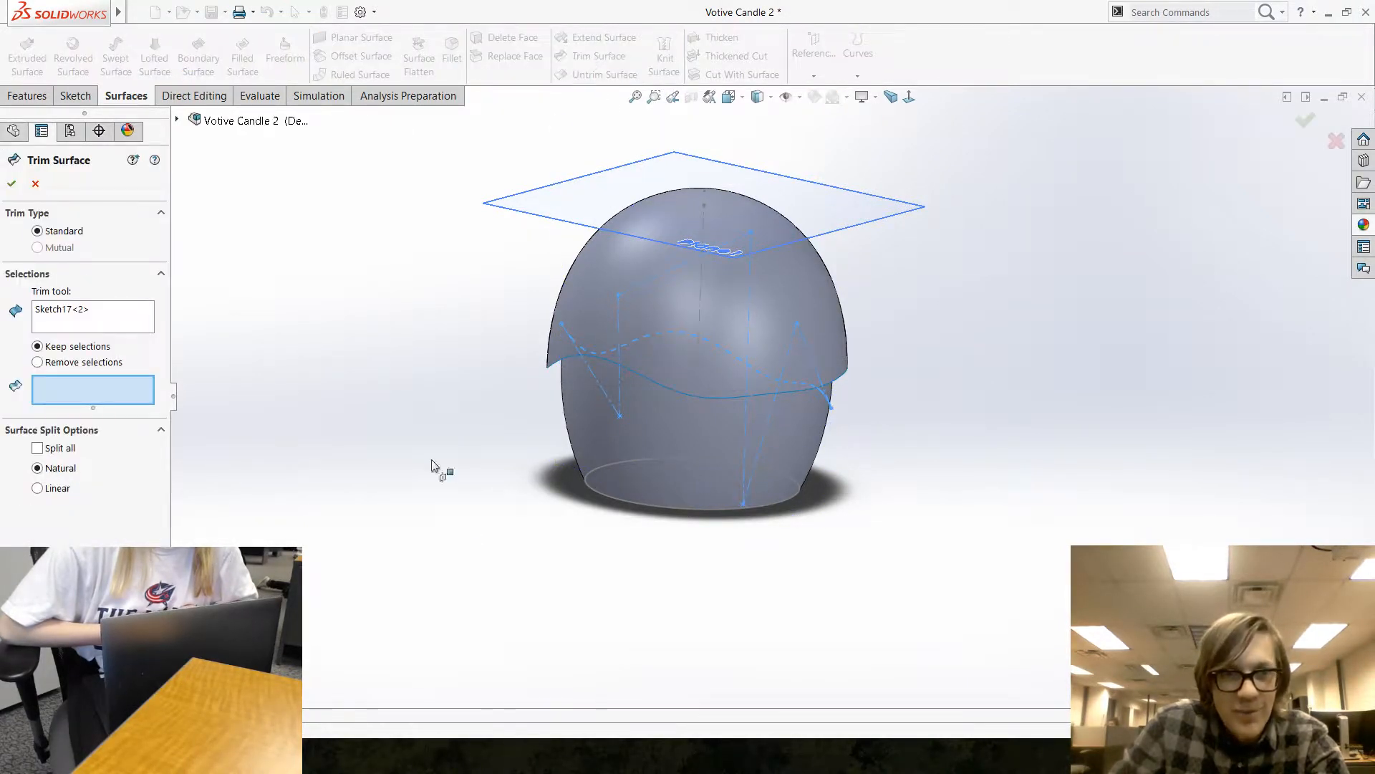
pyautogui.scroll(-2, 503, 527)
pyautogui.moveTo(503, 527)
pyautogui.mouseDown(button='middle')
pyautogui.moveTo(533, 387)
pyautogui.moveTo(530, 401)
pyautogui.mouseUp(button='middle')
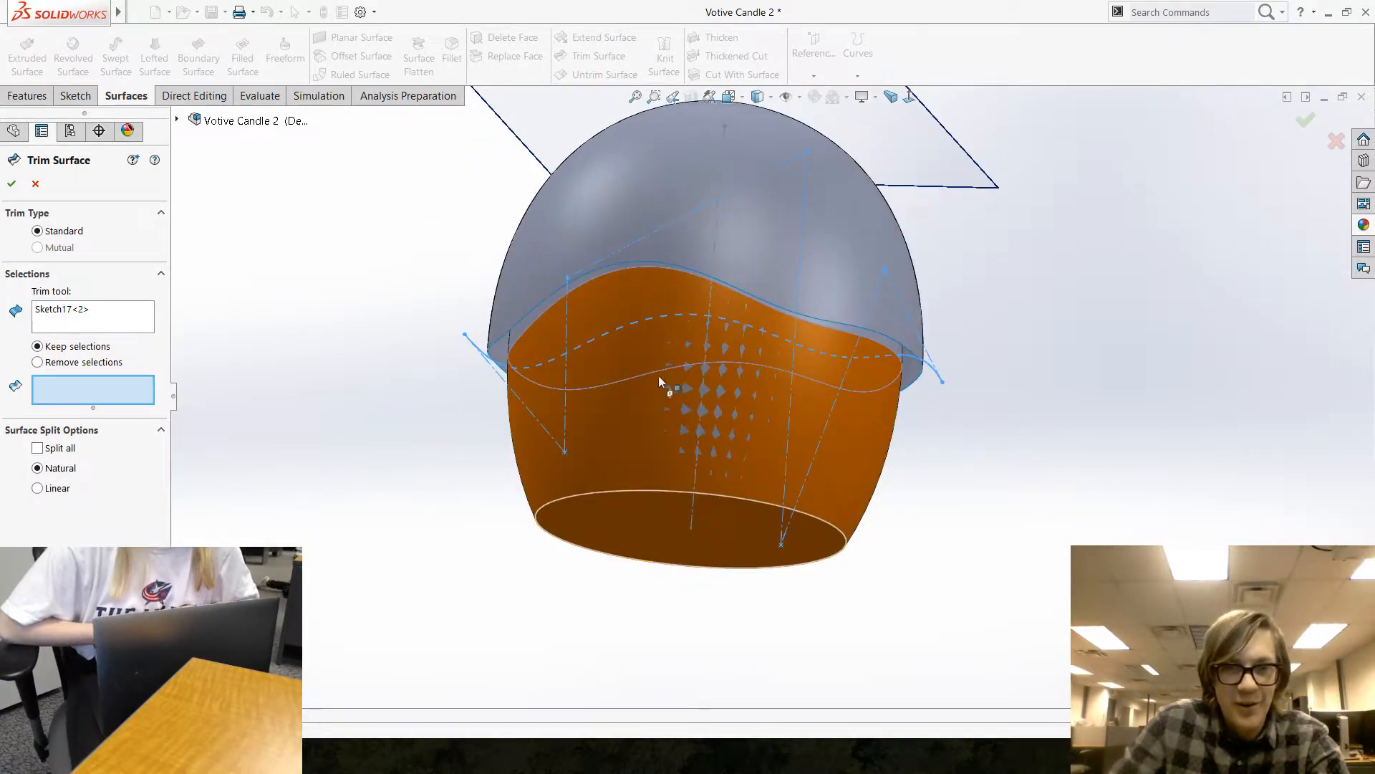
pyautogui.click(631, 376)
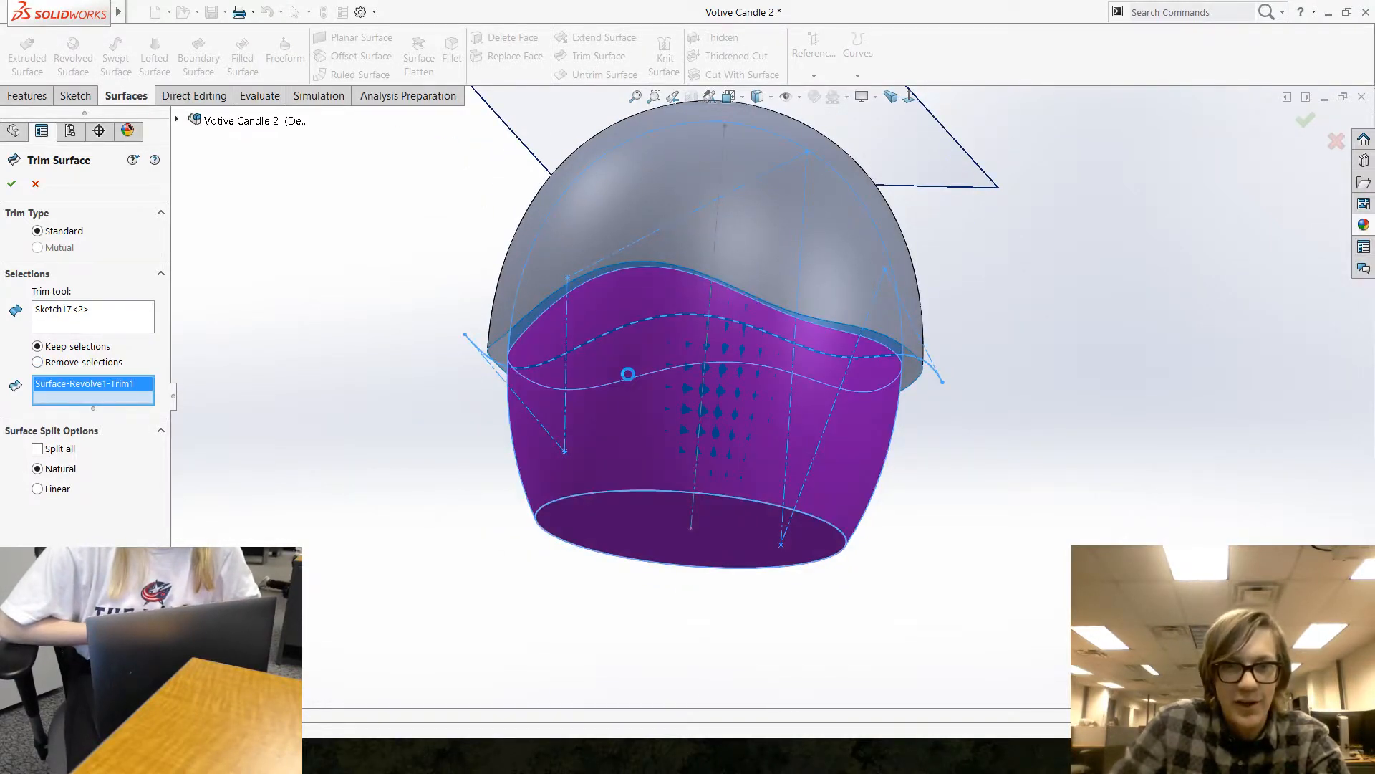
pyautogui.press('Return')
# Loft a surface between the wavy trimmed edges of the outer and inner surfaces to close the gap.
pyautogui.moveTo(336, 267); pyautogui.dragTo(359, 236, button='middle')
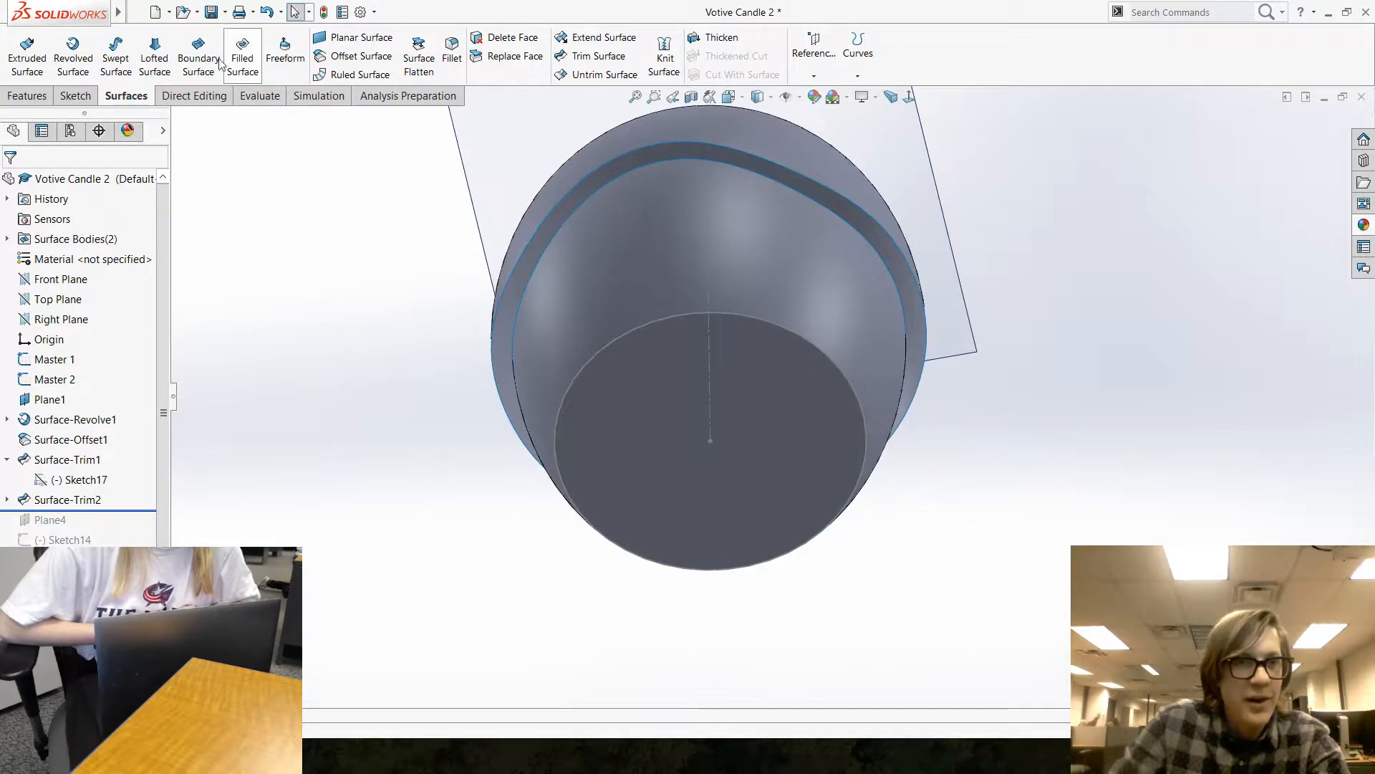
pyautogui.click(154, 57)
pyautogui.click(608, 160)
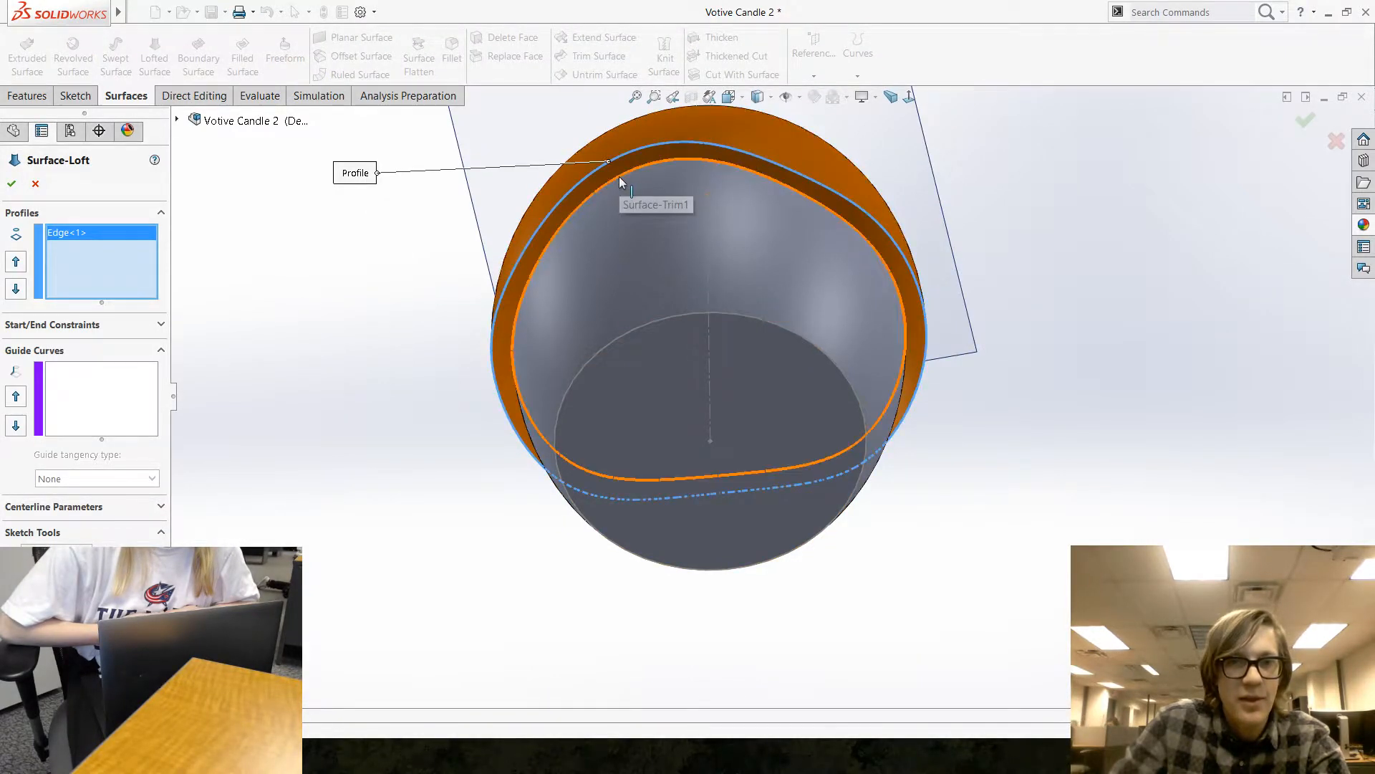
pyautogui.click(619, 176)
pyautogui.press('Return')
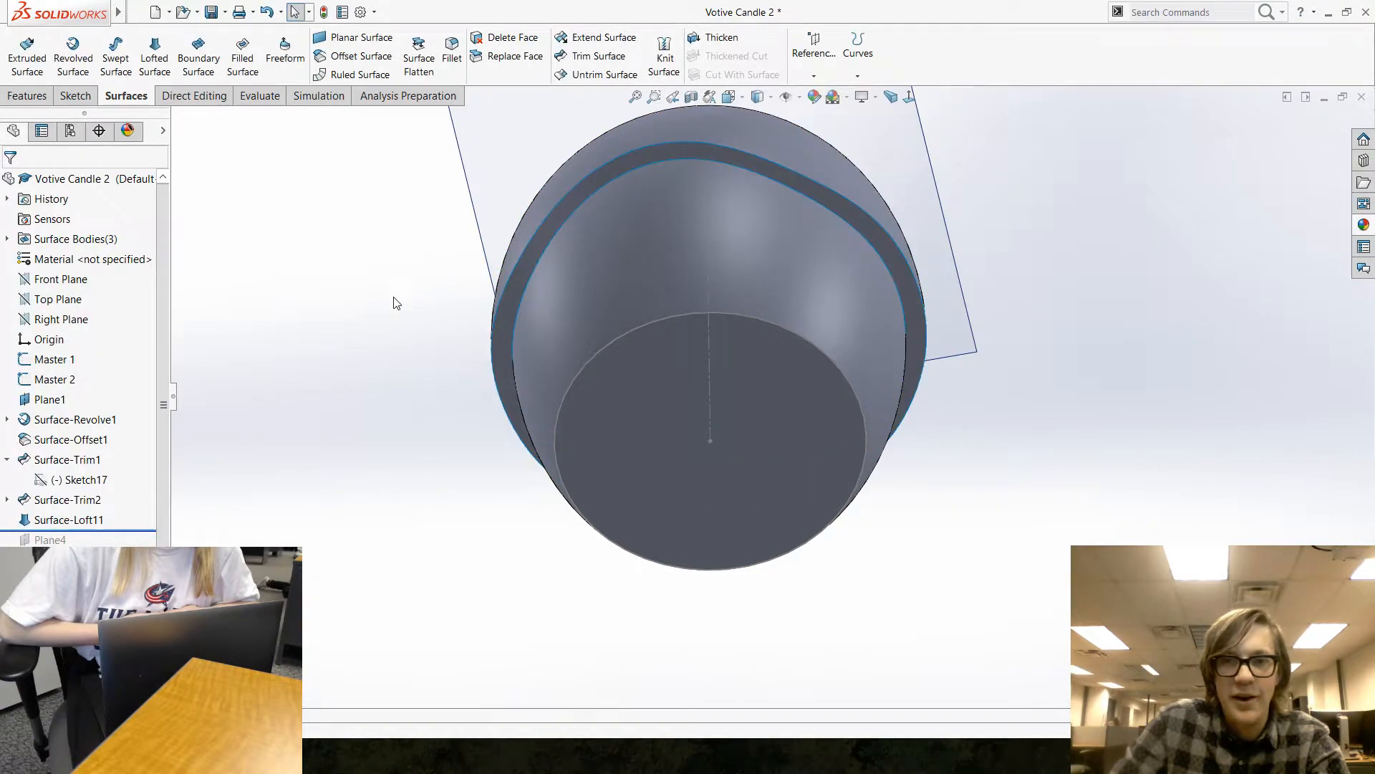
# Knit the trimmed outer surface, the lofted gap surface and the trimmed inner surface into one surface body.
pyautogui.moveTo(393, 301); pyautogui.dragTo(815, 482, button='middle')
pyautogui.moveTo(771, 264); pyautogui.dragTo(647, 294, button='middle')
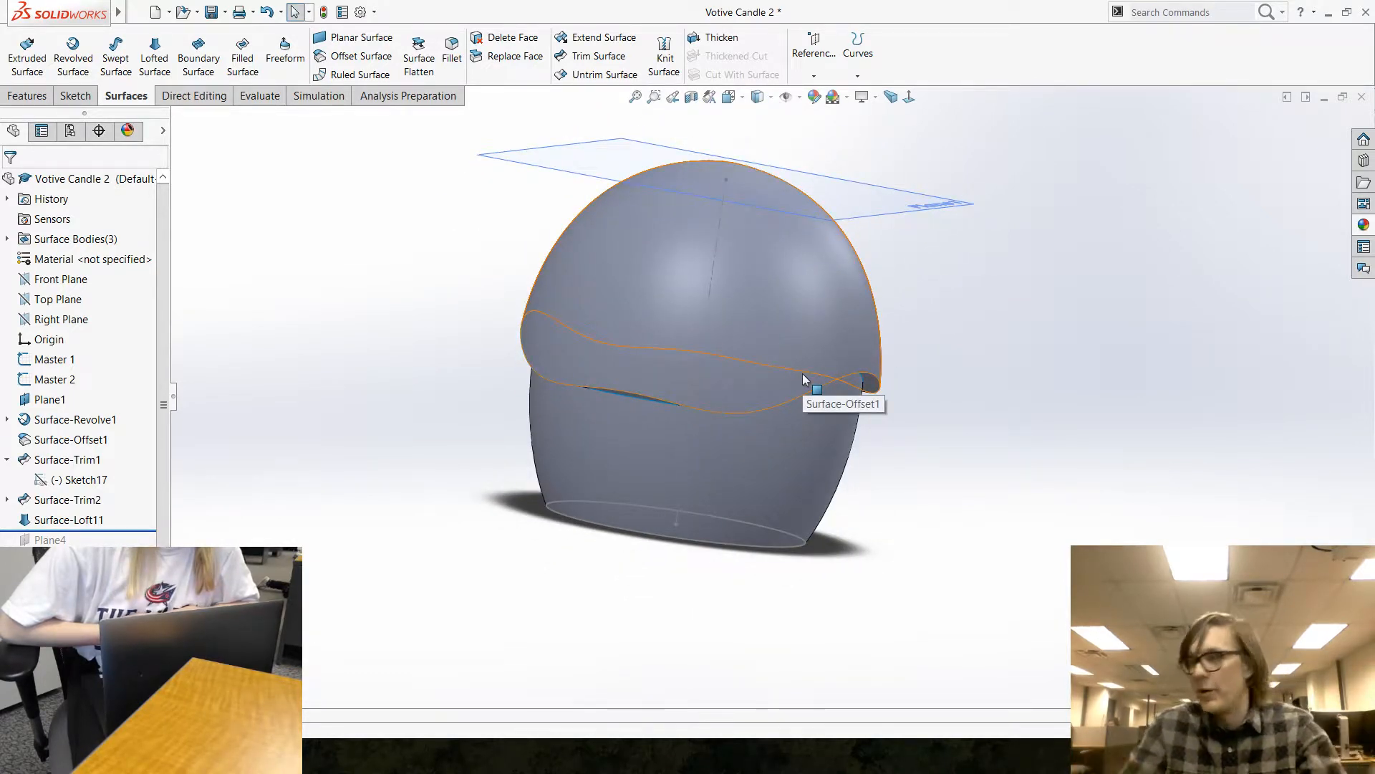
pyautogui.click(780, 396)
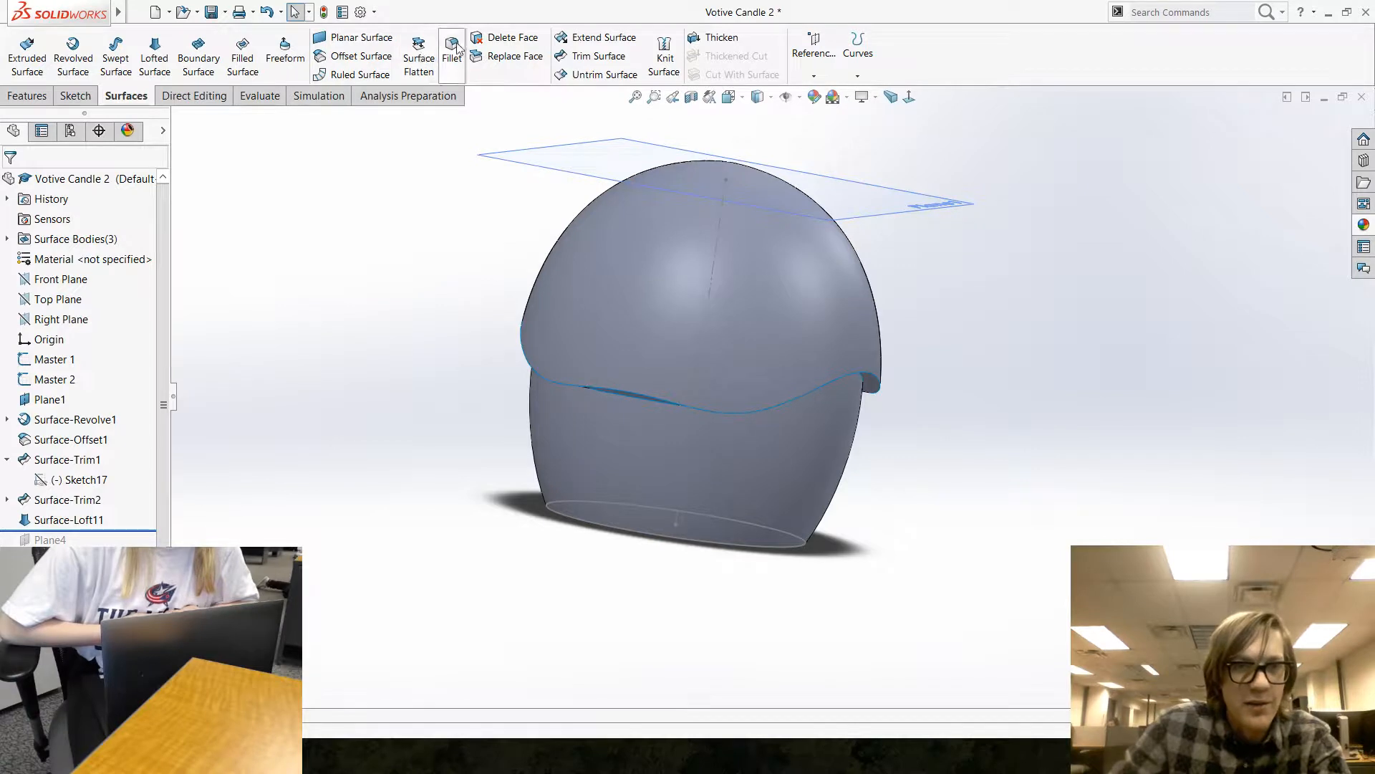
pyautogui.click(664, 58)
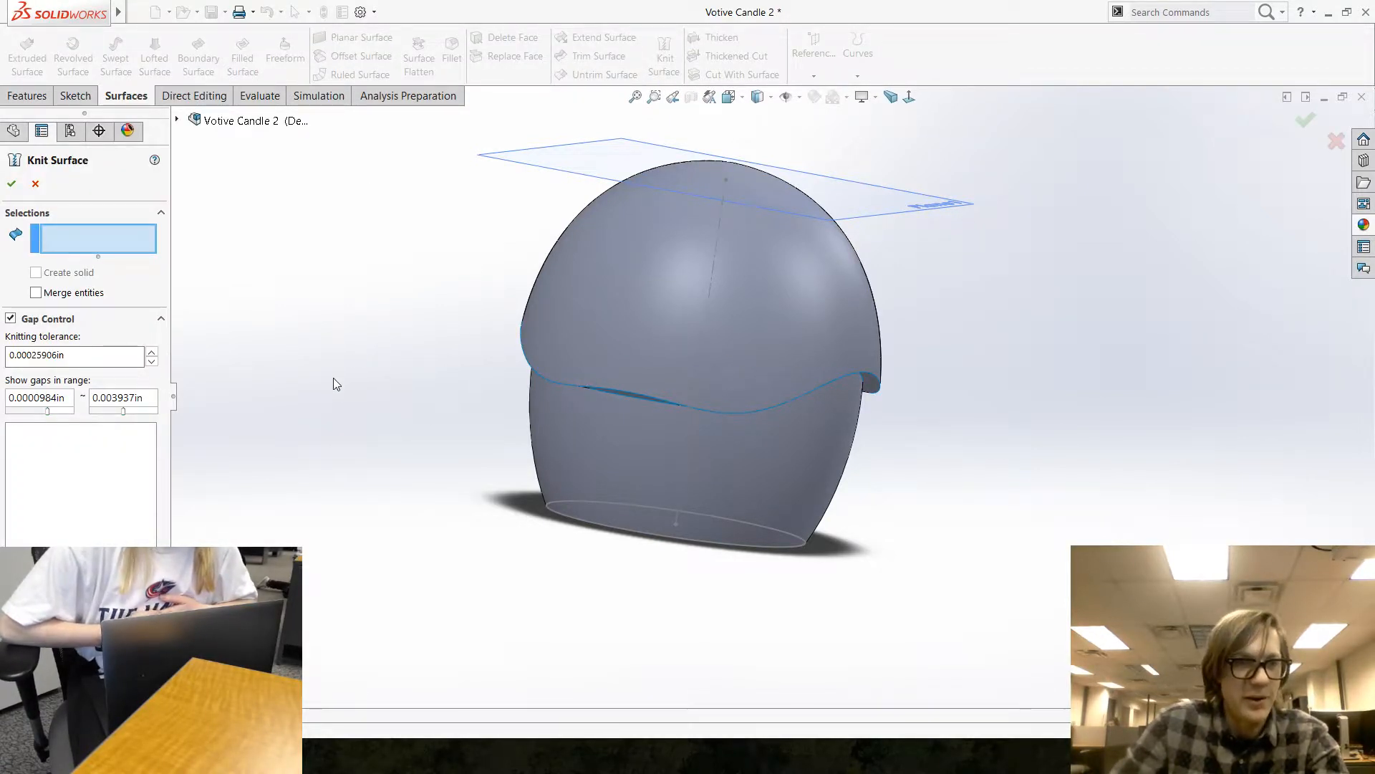
pyautogui.click(700, 347)
pyautogui.click(872, 396)
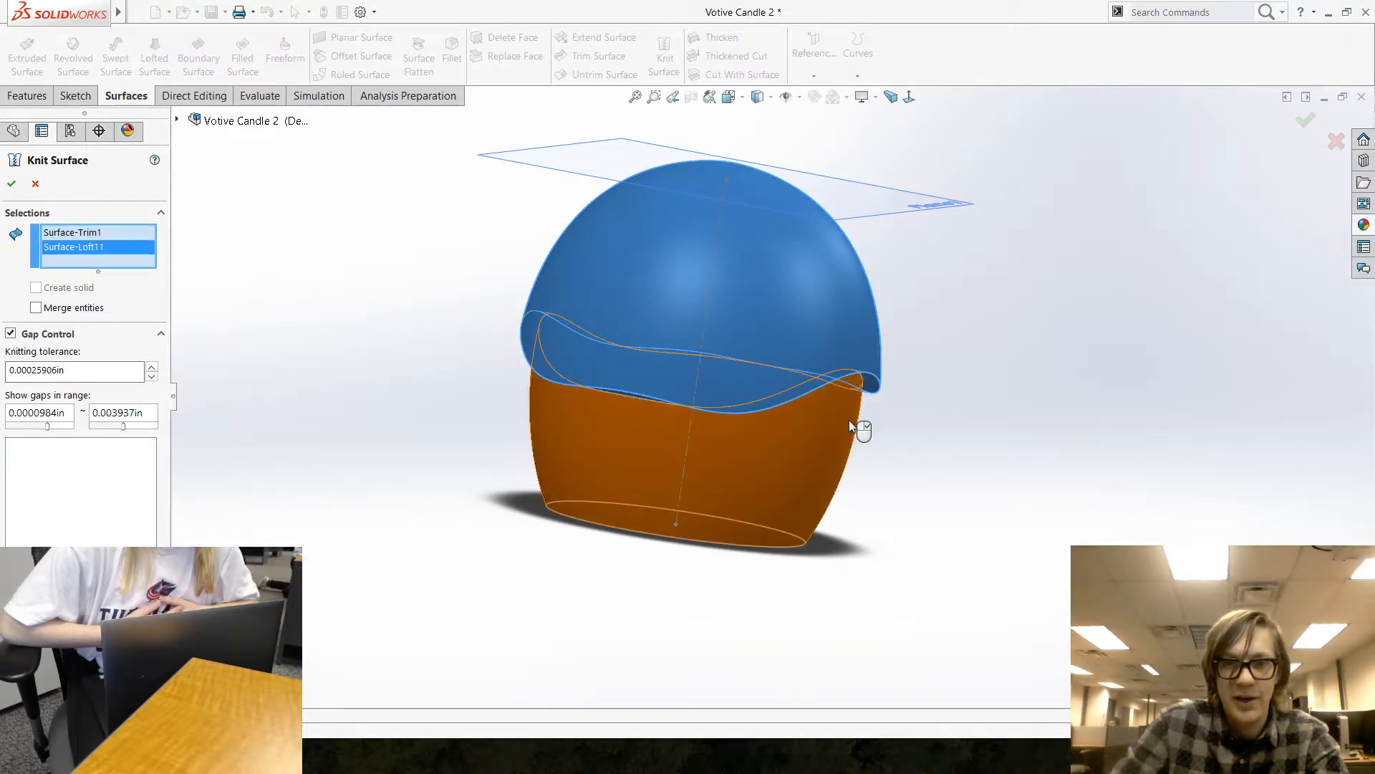
pyautogui.click(849, 420)
pyautogui.moveTo(849, 420); pyautogui.dragTo(692, 477, button='middle')
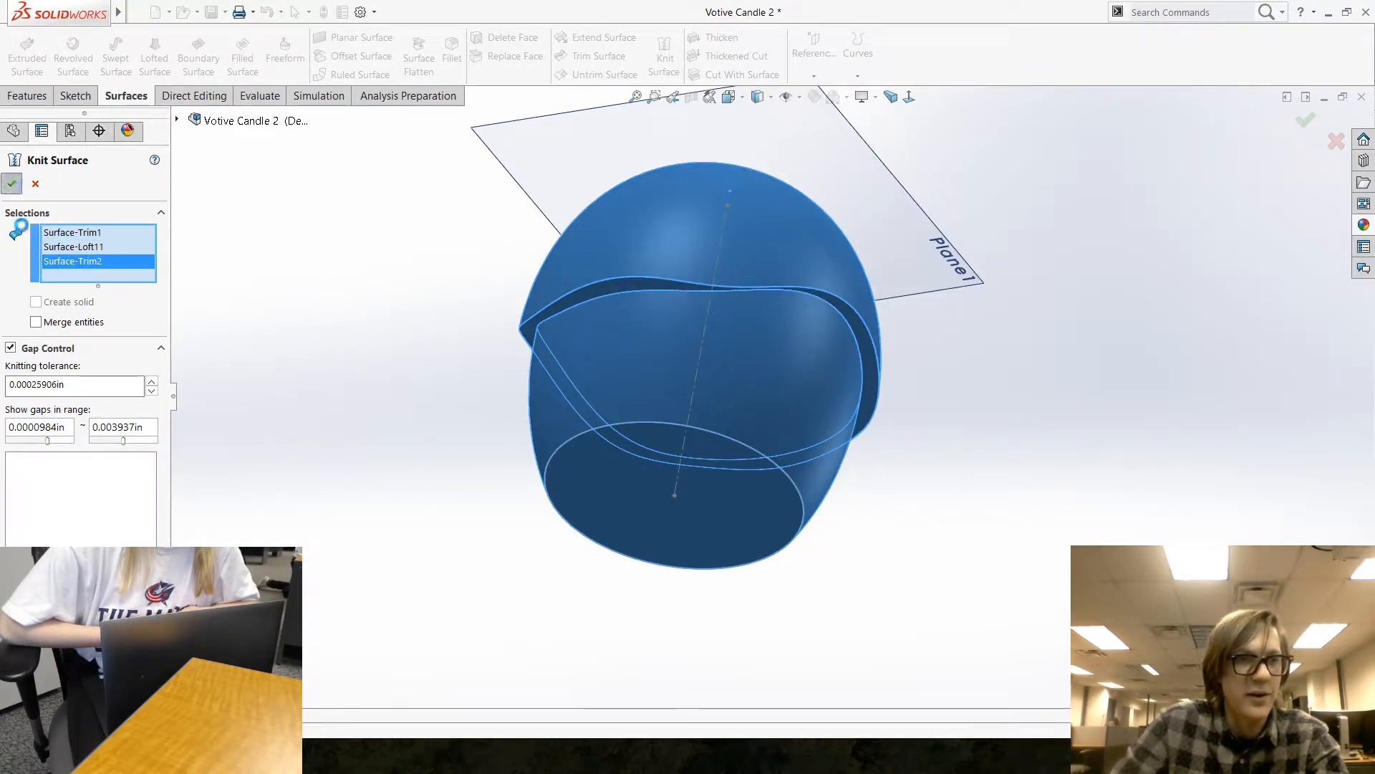
pyautogui.moveTo(442, 340); pyautogui.dragTo(476, 426, button='middle')
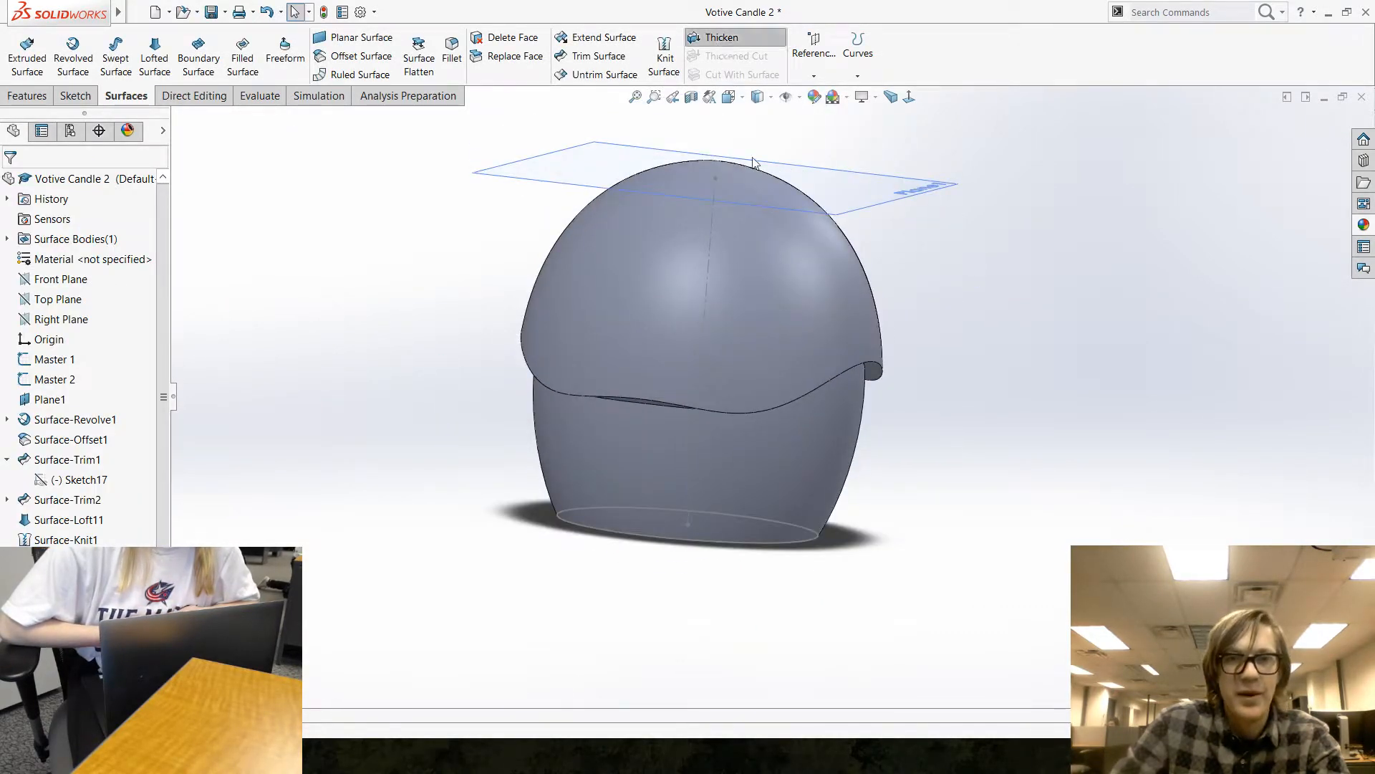
pyautogui.click(767, 309)
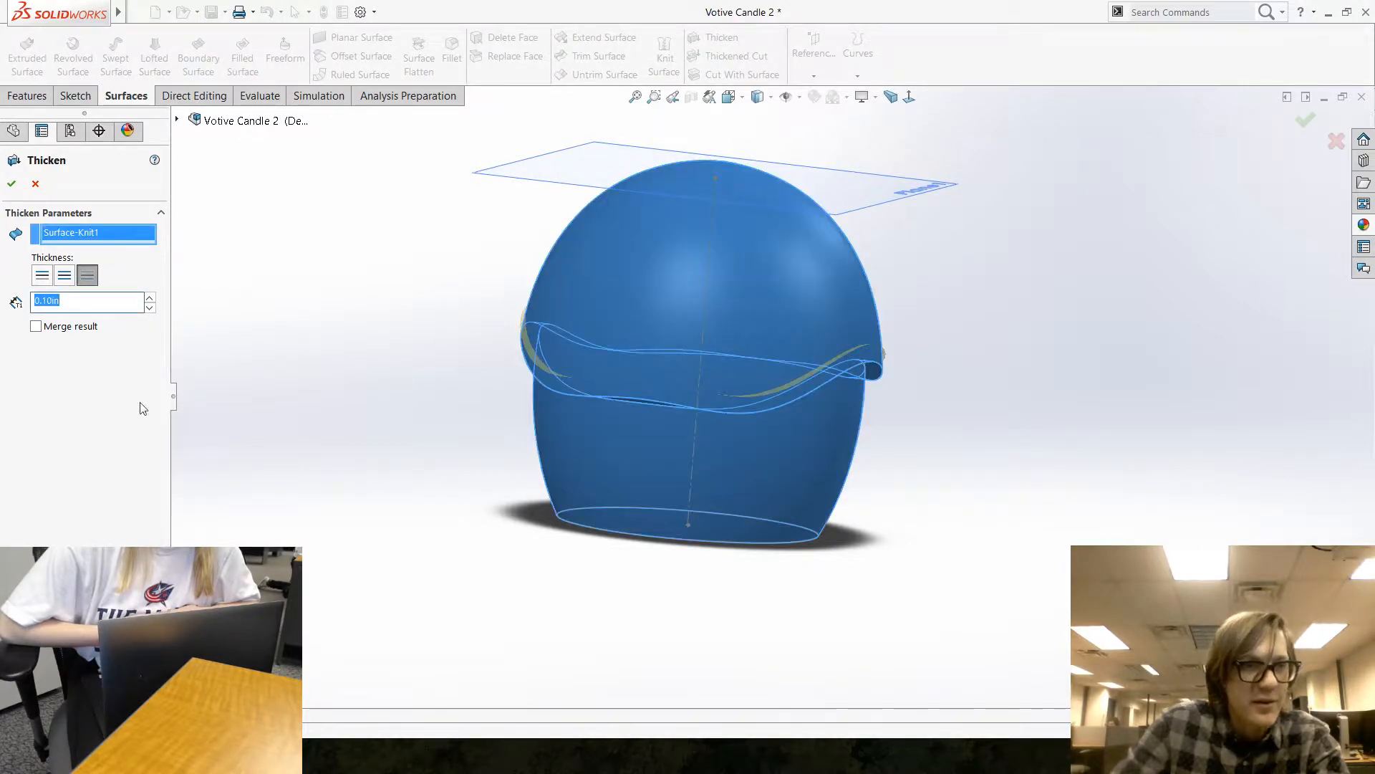
pyautogui.click(37, 180)
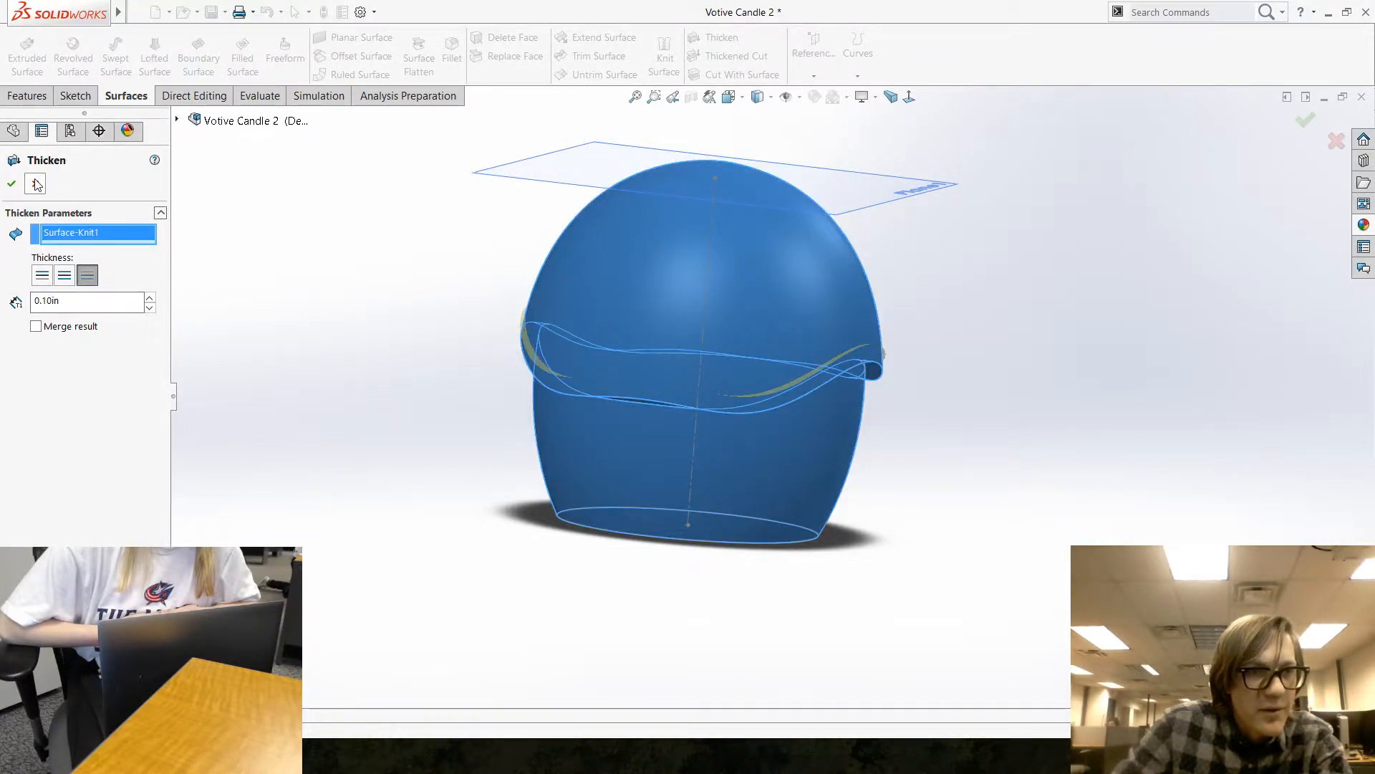
pyautogui.moveTo(308, 336); pyautogui.dragTo(334, 471, button='middle')
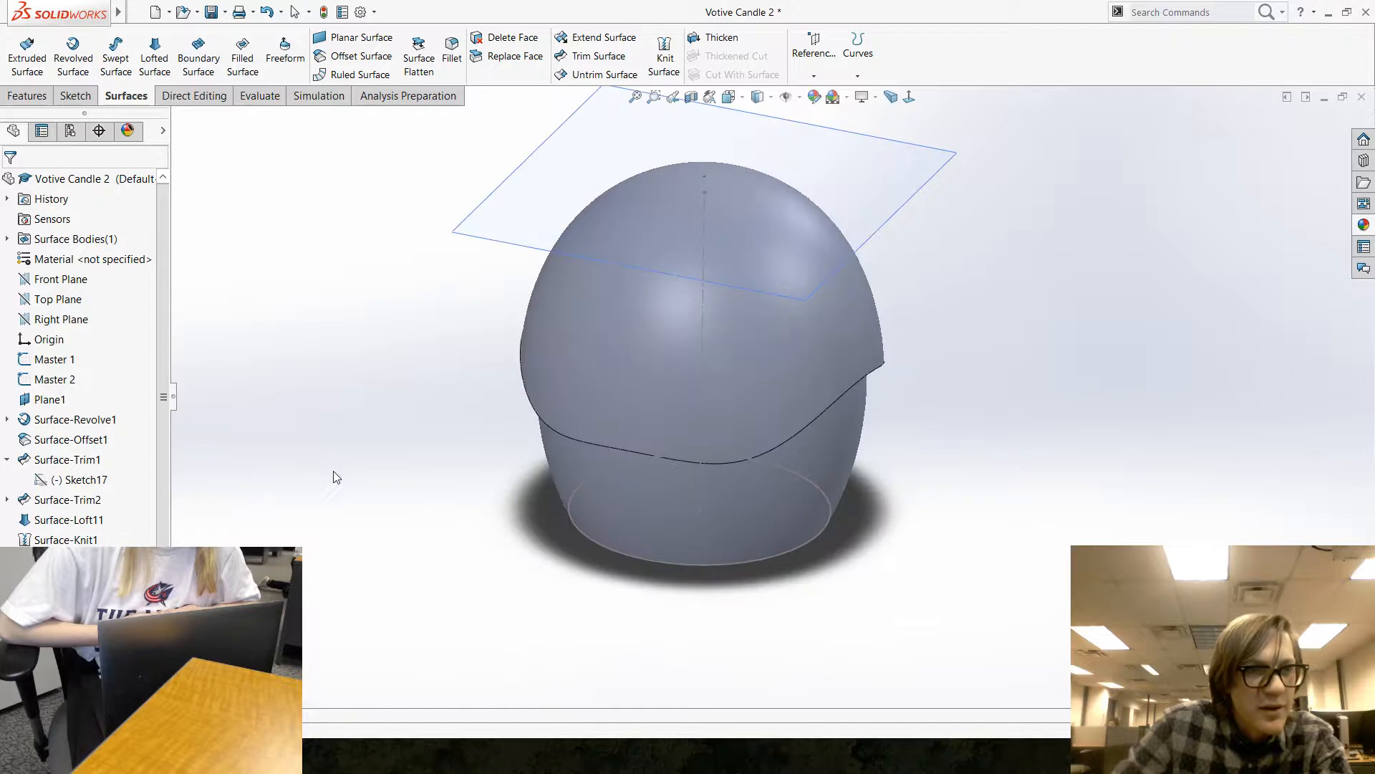
# Examine the knitted surface body from below and review which surfaces the knit feature joins.
pyautogui.click(7, 238)
pyautogui.click(71, 260)
pyautogui.moveTo(478, 487); pyautogui.dragTo(461, 275, button='middle')
pyautogui.click(462, 278)
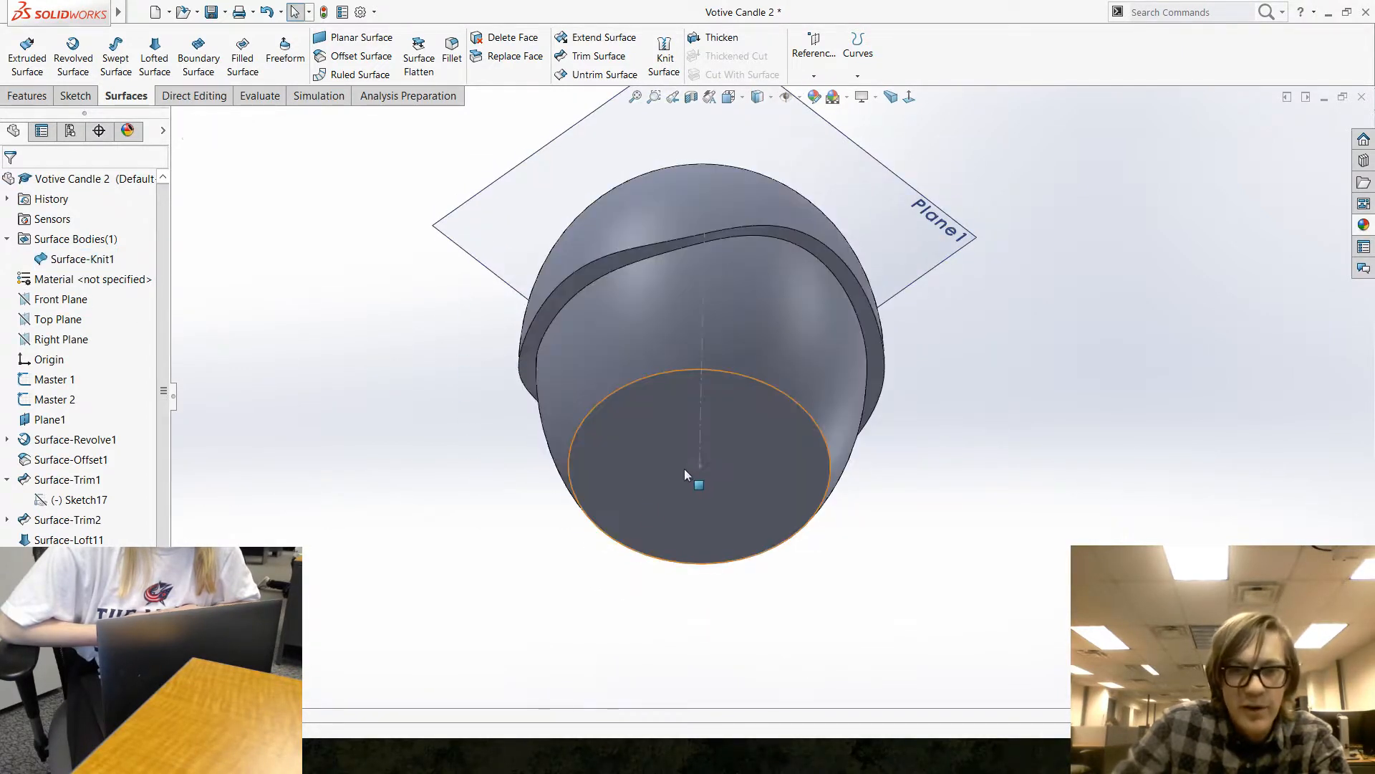
pyautogui.click(662, 474)
pyautogui.moveTo(662, 473); pyautogui.dragTo(516, 551, button='middle')
pyautogui.click(531, 520)
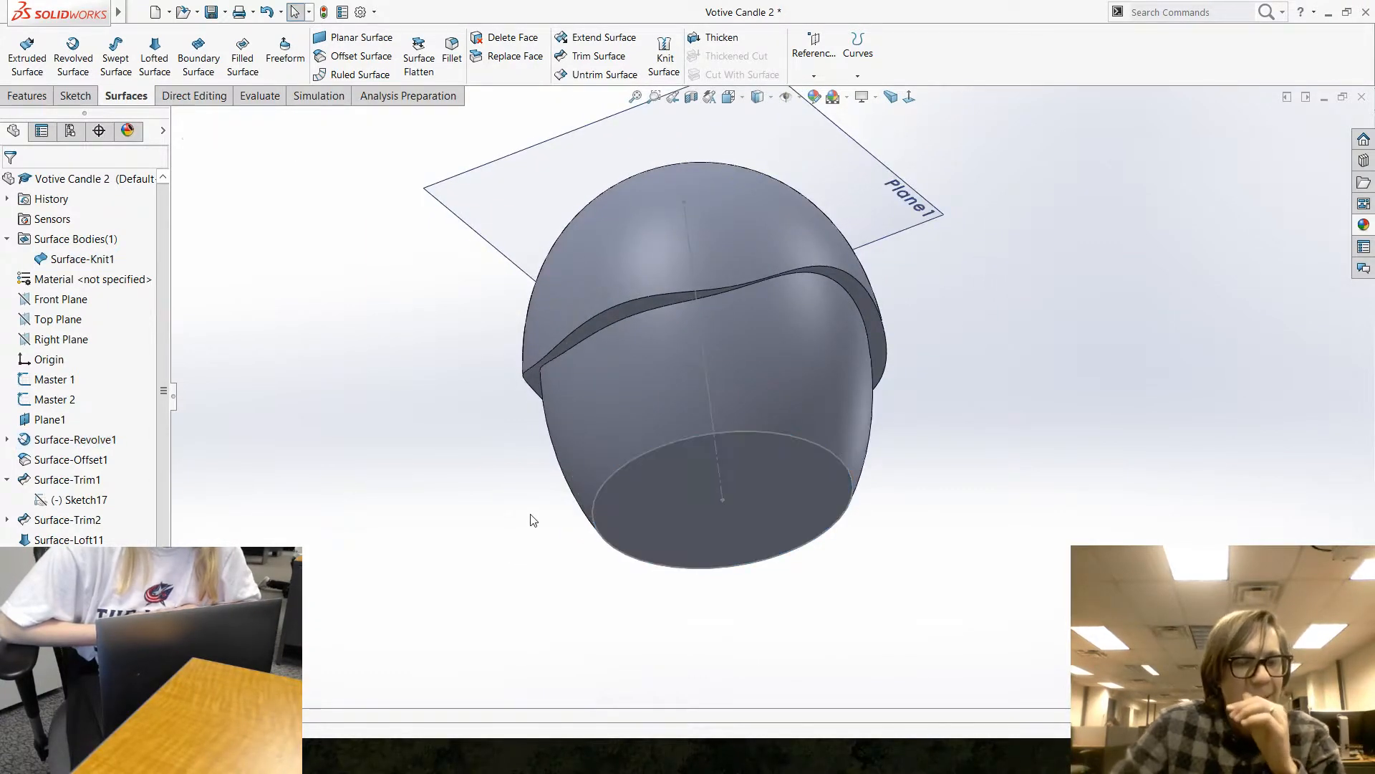
pyautogui.click(71, 259)
pyautogui.click(44, 240)
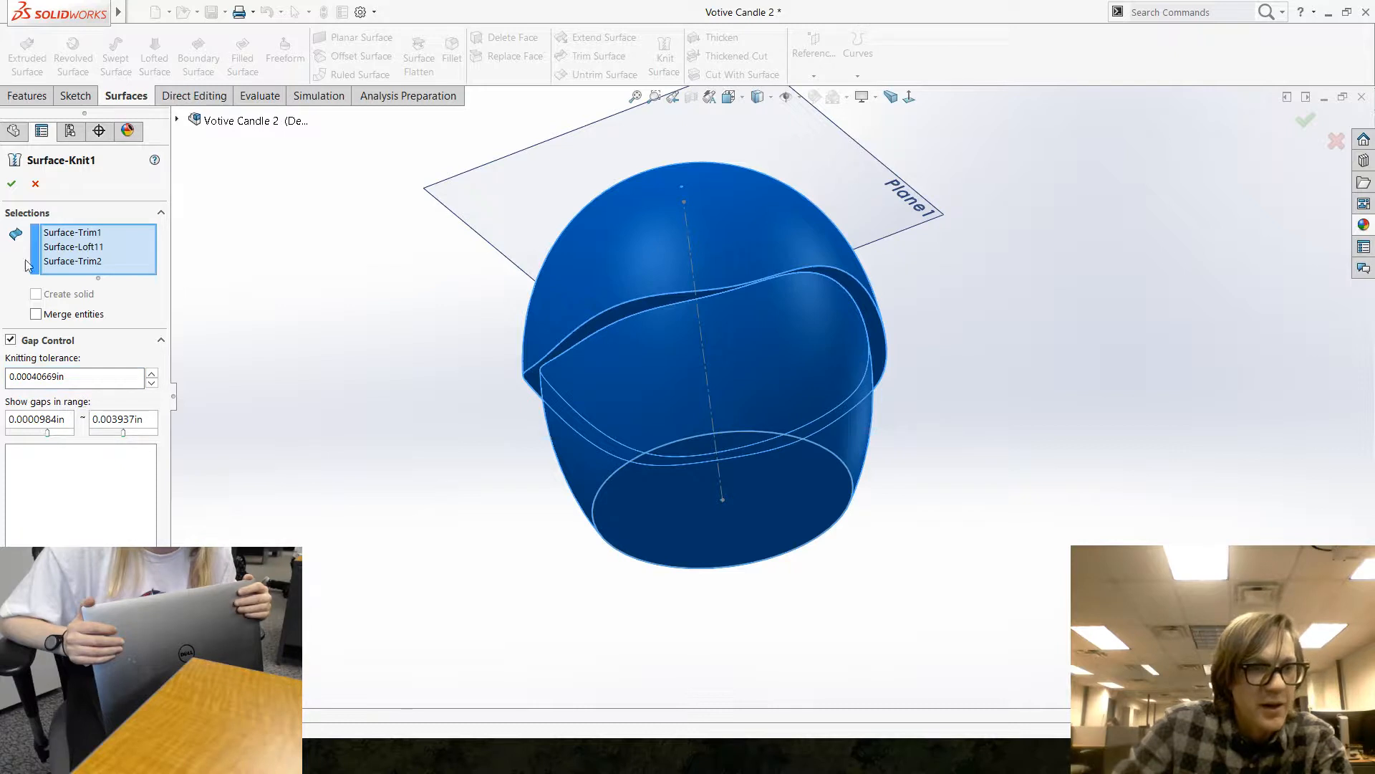
pyautogui.click(12, 184)
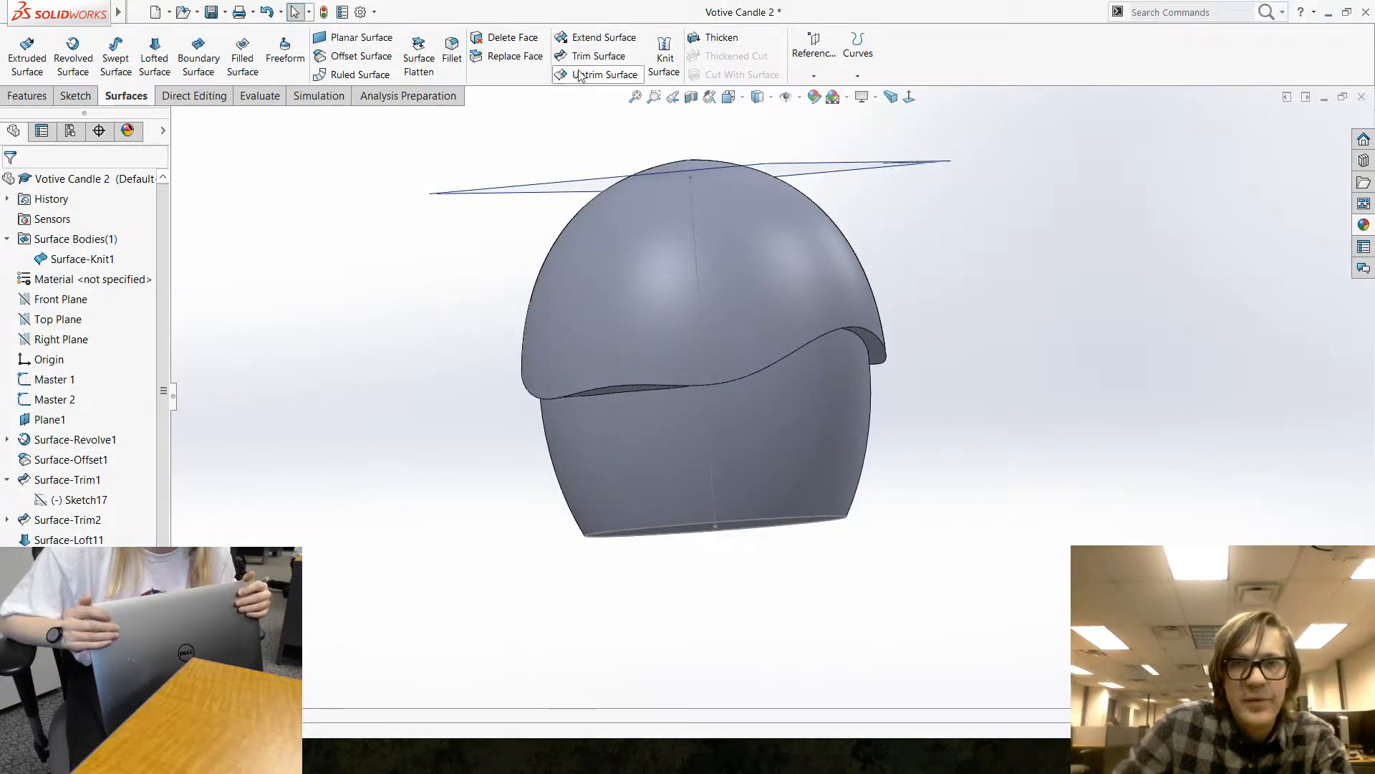
# Fillet the wavy lower edge of the outer shell with a symmetric 0.10 in radius.
pyautogui.click(450, 72)
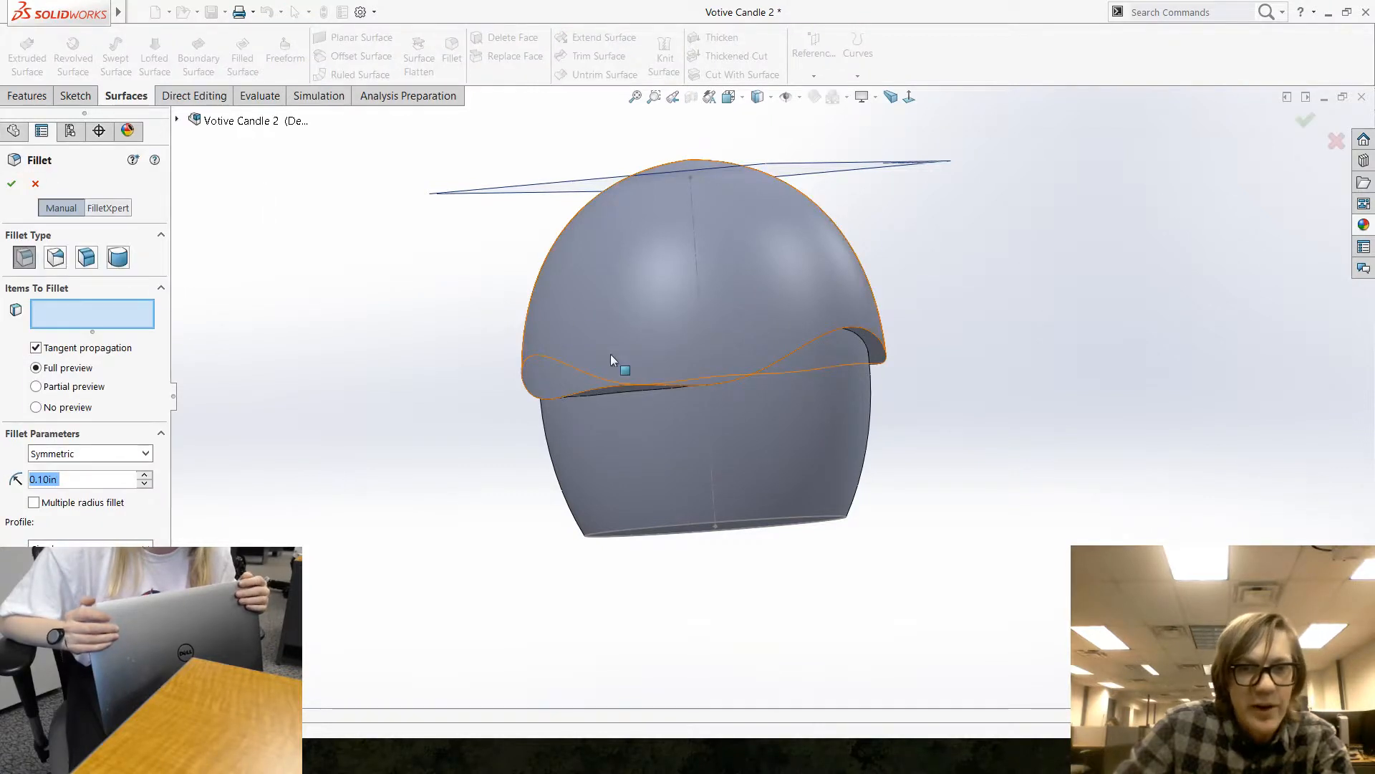
pyautogui.click(873, 337)
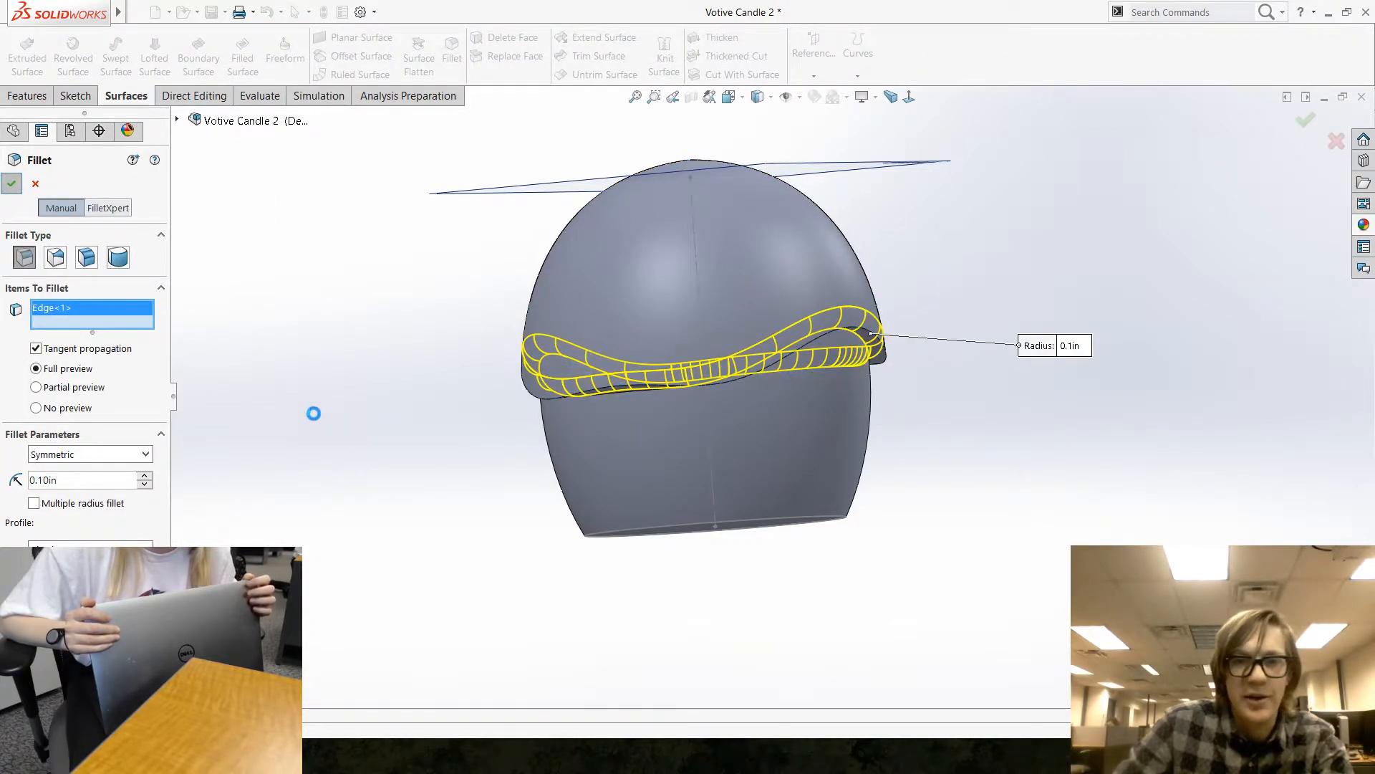
pyautogui.moveTo(332, 411); pyautogui.dragTo(707, 465, button='middle')
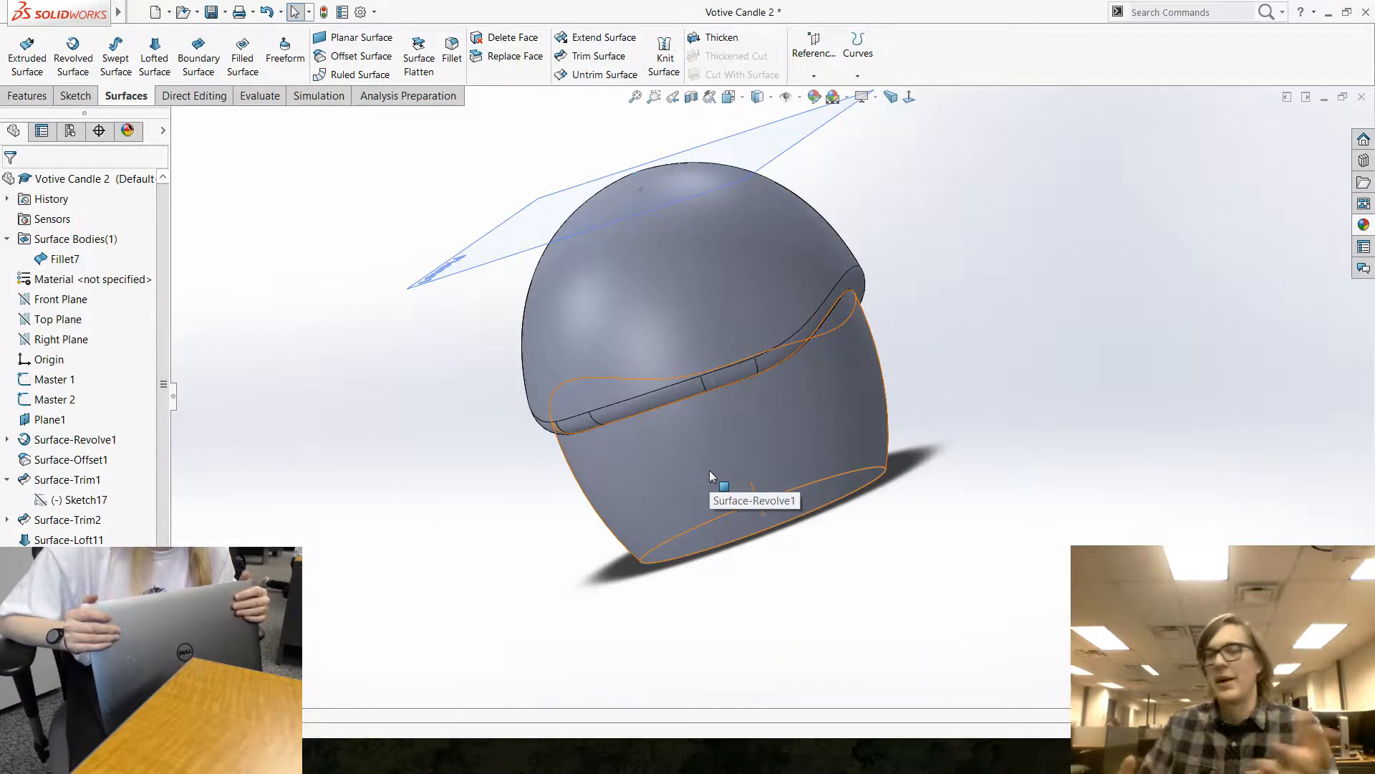
pyautogui.moveTo(709, 470); pyautogui.dragTo(774, 418, button='middle')
pyautogui.click(767, 460)
pyautogui.click(432, 457)
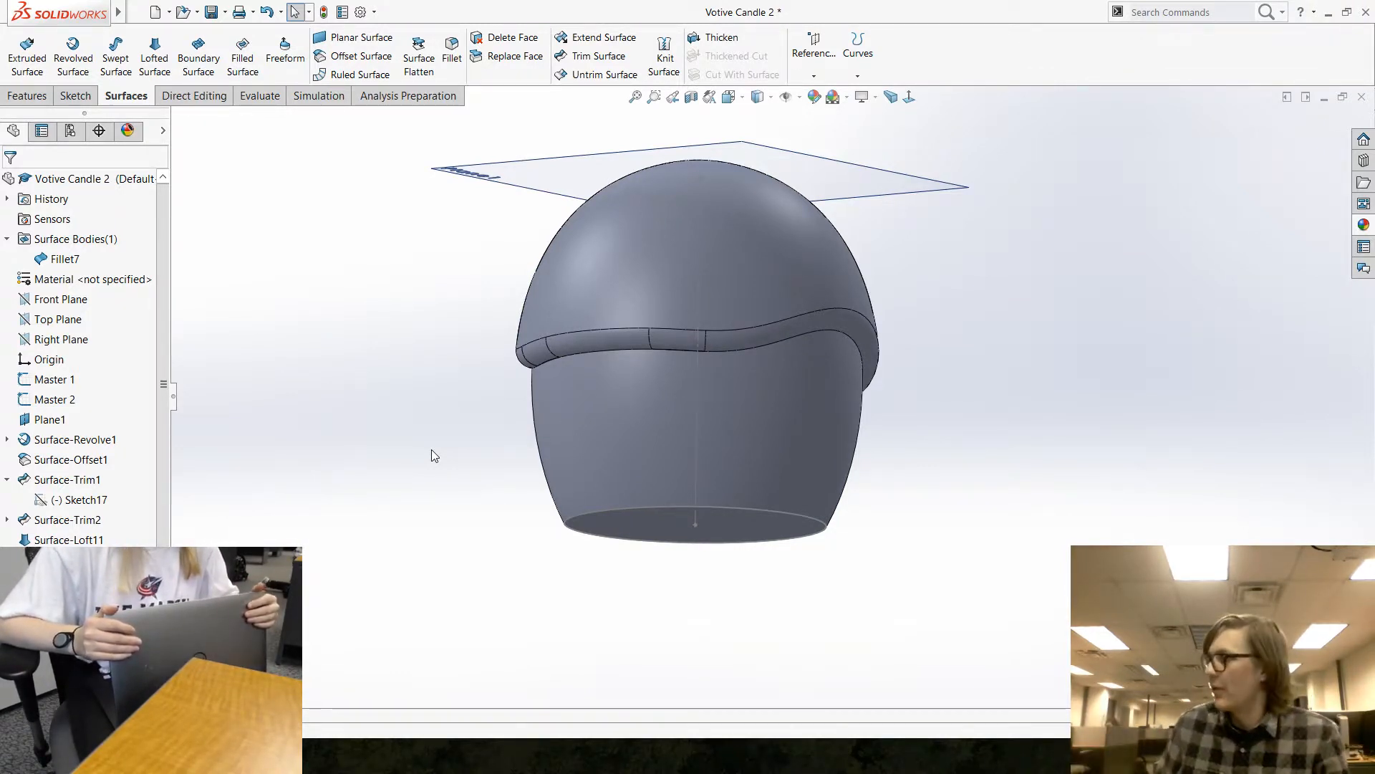
# Sketch an open, arch-shaped style spline on the Front Plane, beside the upper part of the dome.
pyautogui.moveTo(431, 449); pyautogui.dragTo(402, 440, button='middle')
pyautogui.scroll(-3, 735, 315)
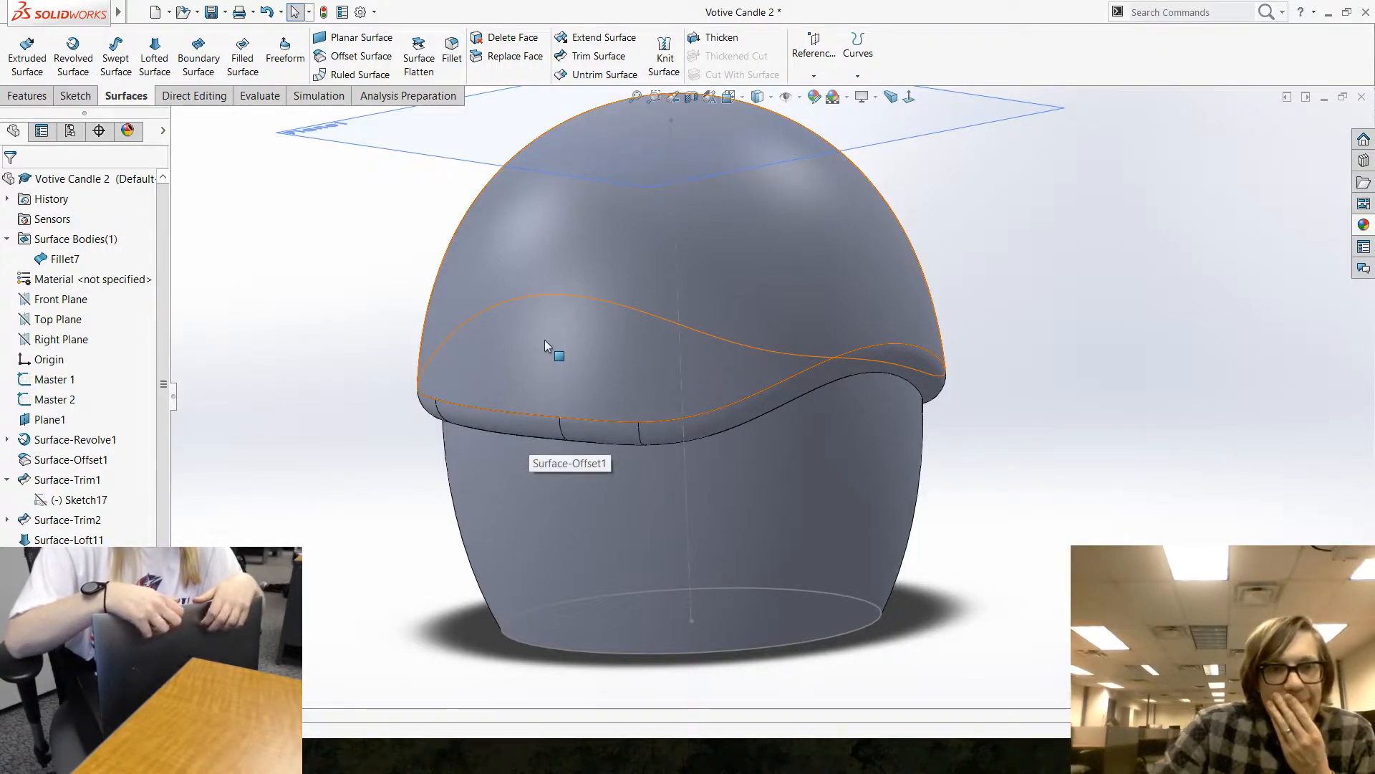
pyautogui.moveTo(526, 342); pyautogui.dragTo(469, 276, button='middle')
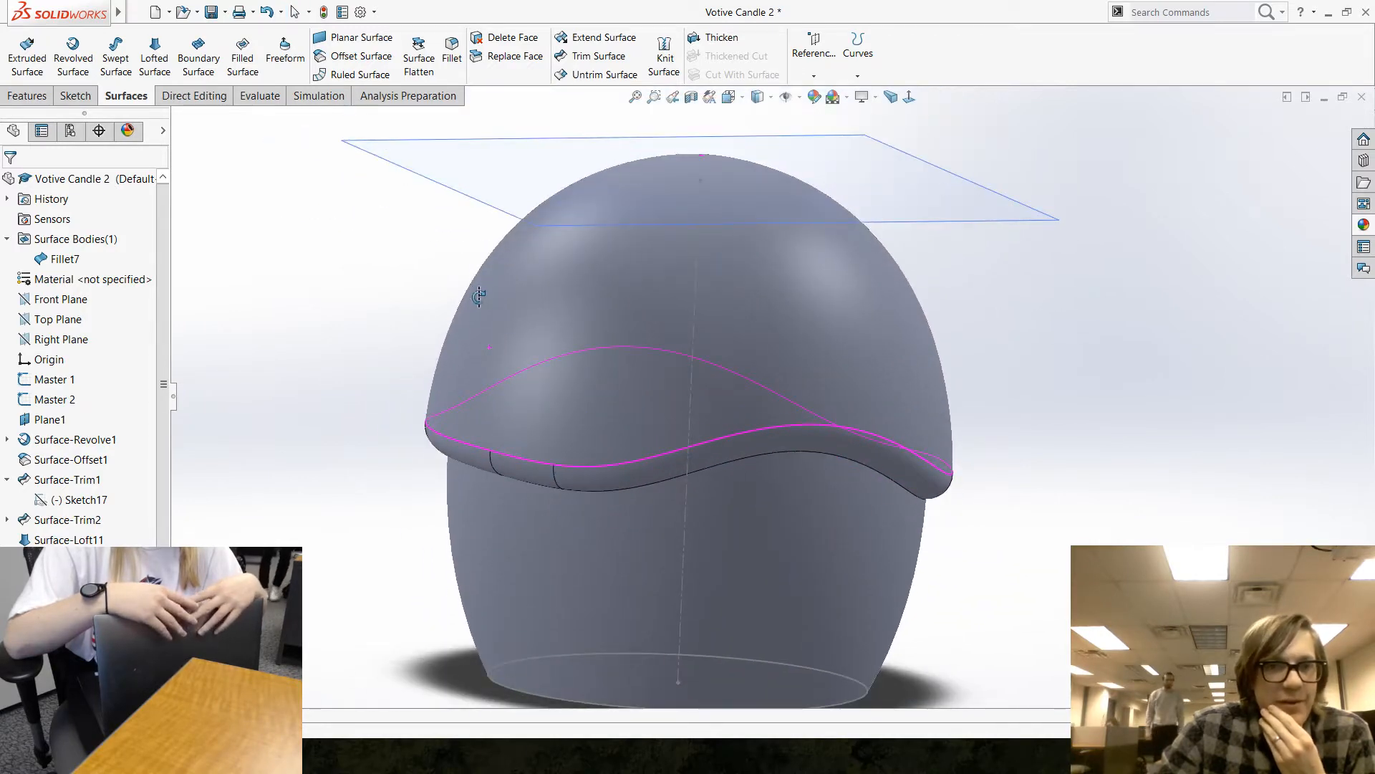
pyautogui.click(50, 301)
pyautogui.click(51, 285)
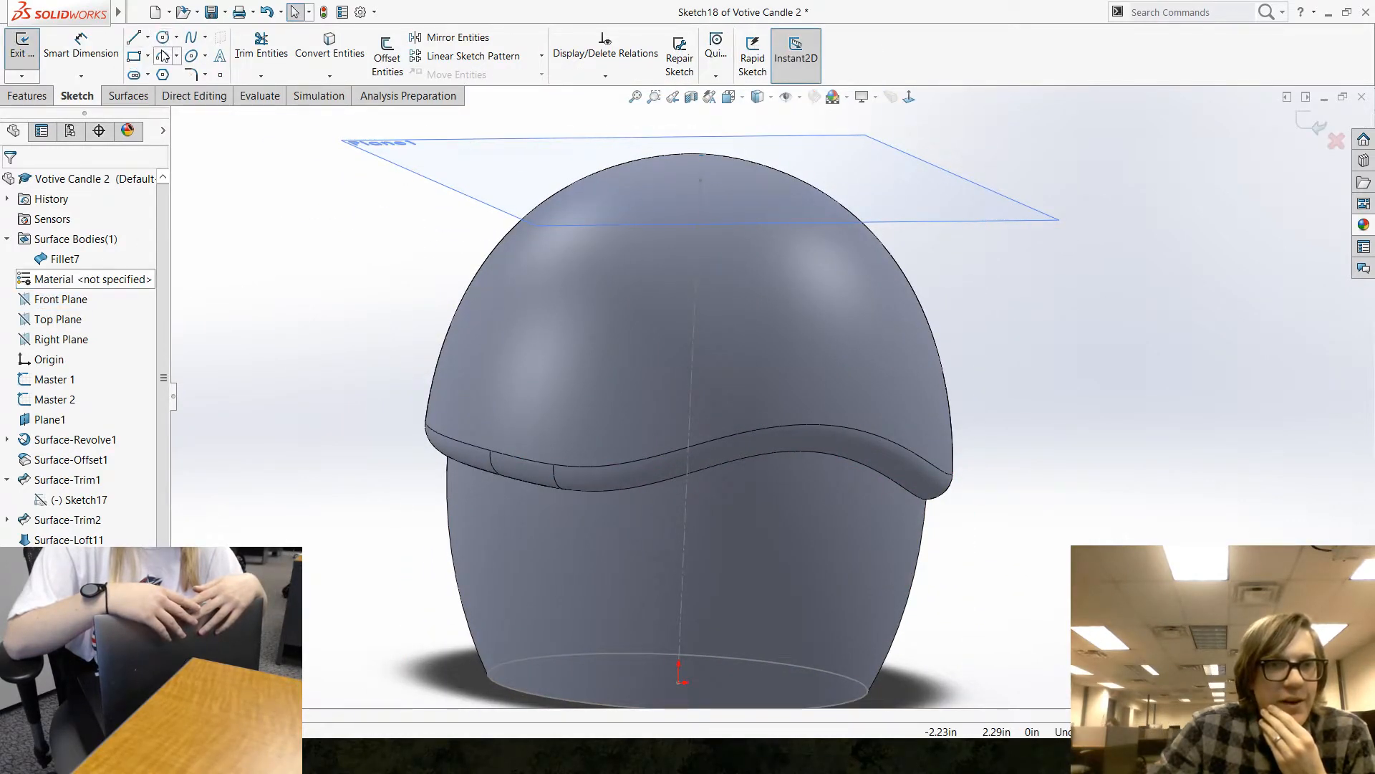
pyautogui.click(163, 56)
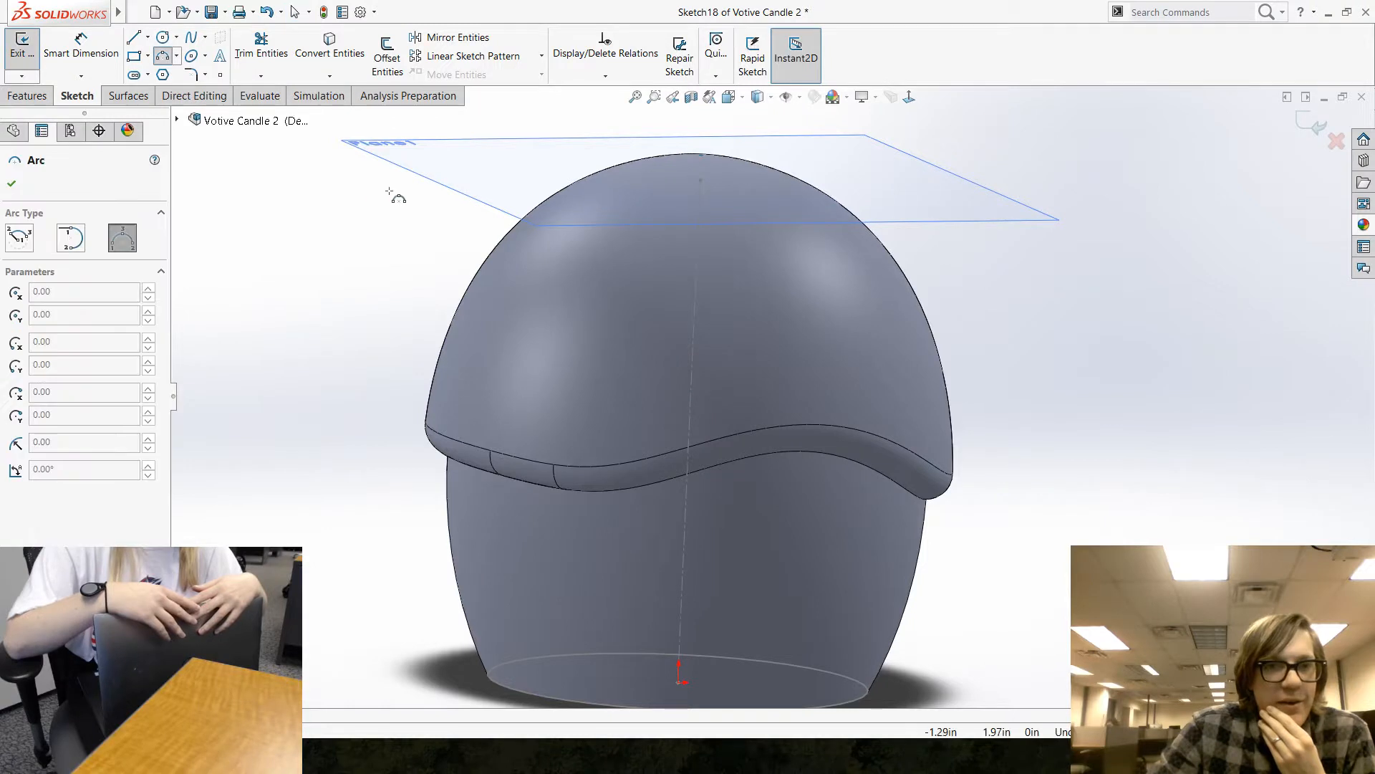
pyautogui.click(205, 37)
pyautogui.click(208, 68)
pyautogui.click(266, 215)
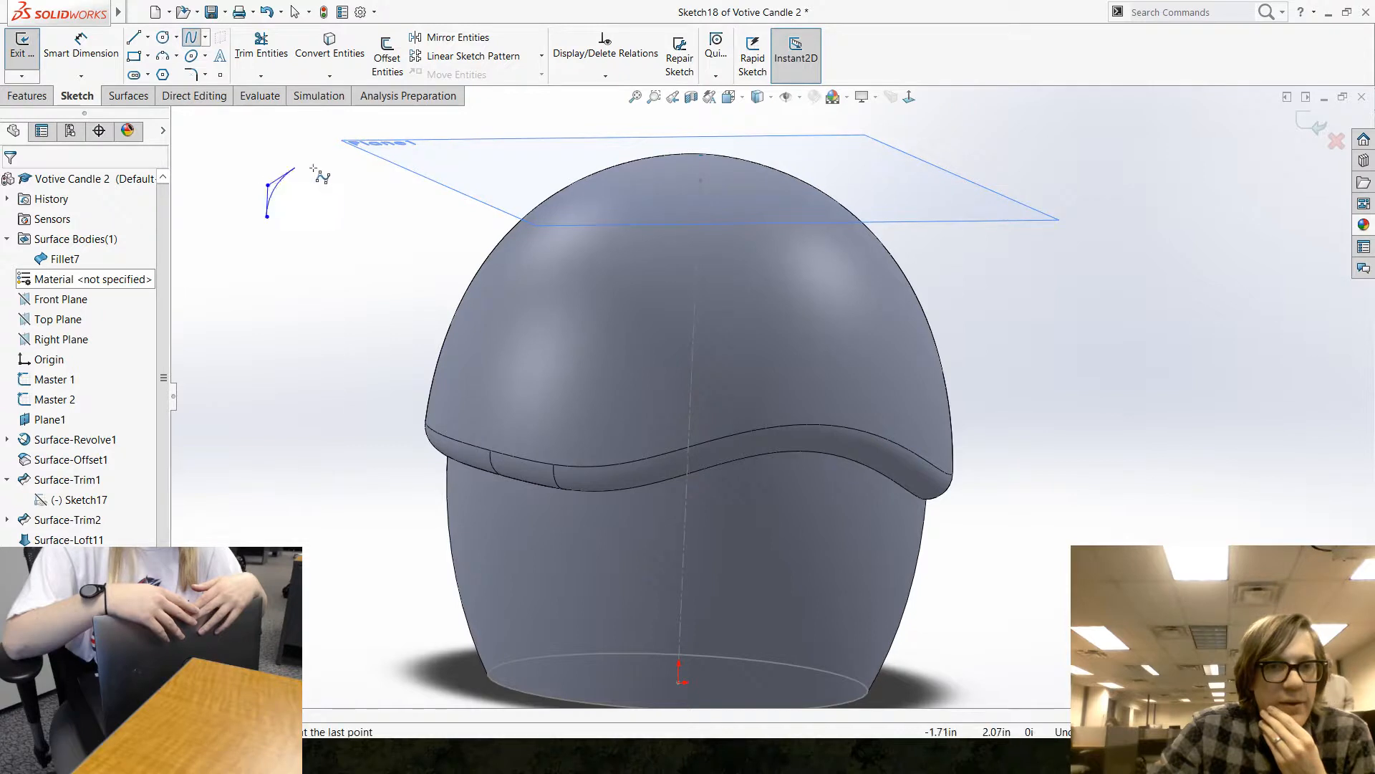
pyautogui.click(389, 178)
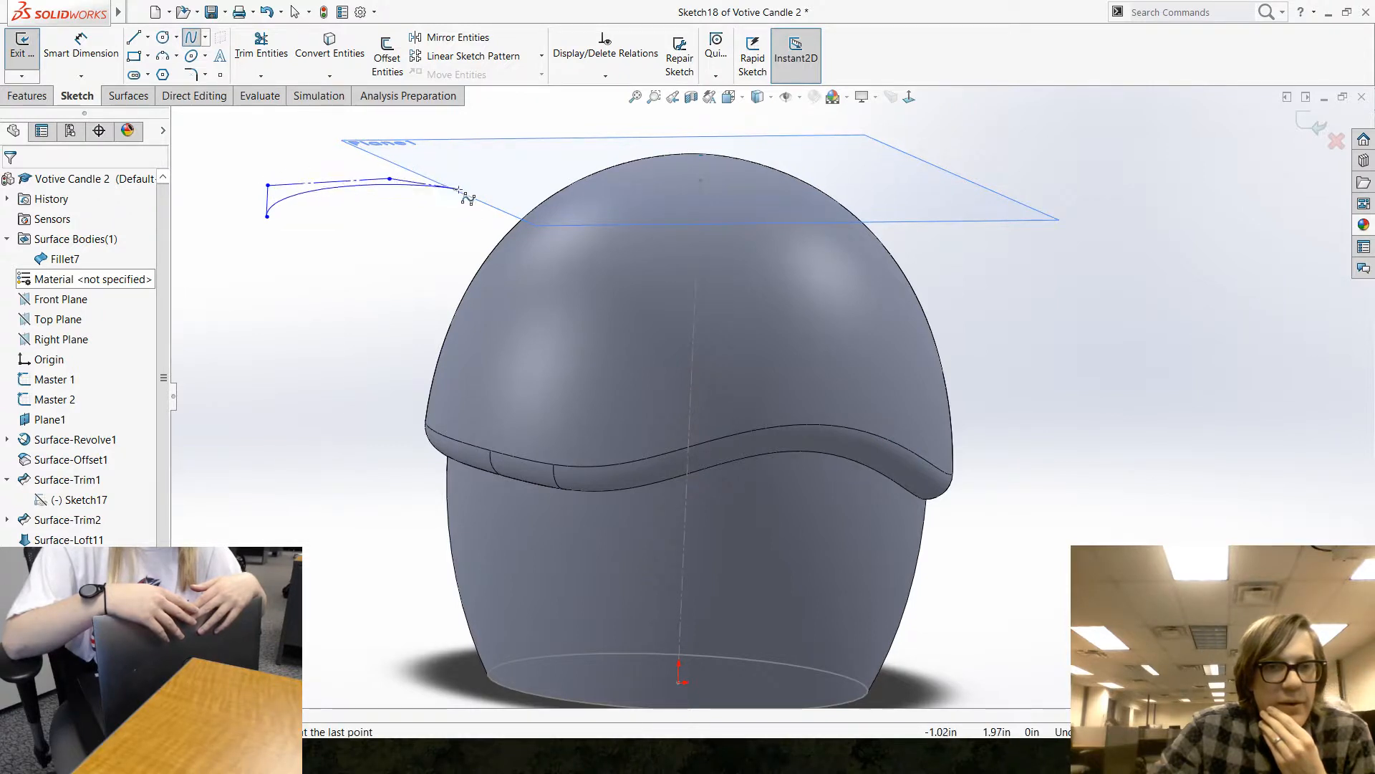
pyautogui.click(491, 188)
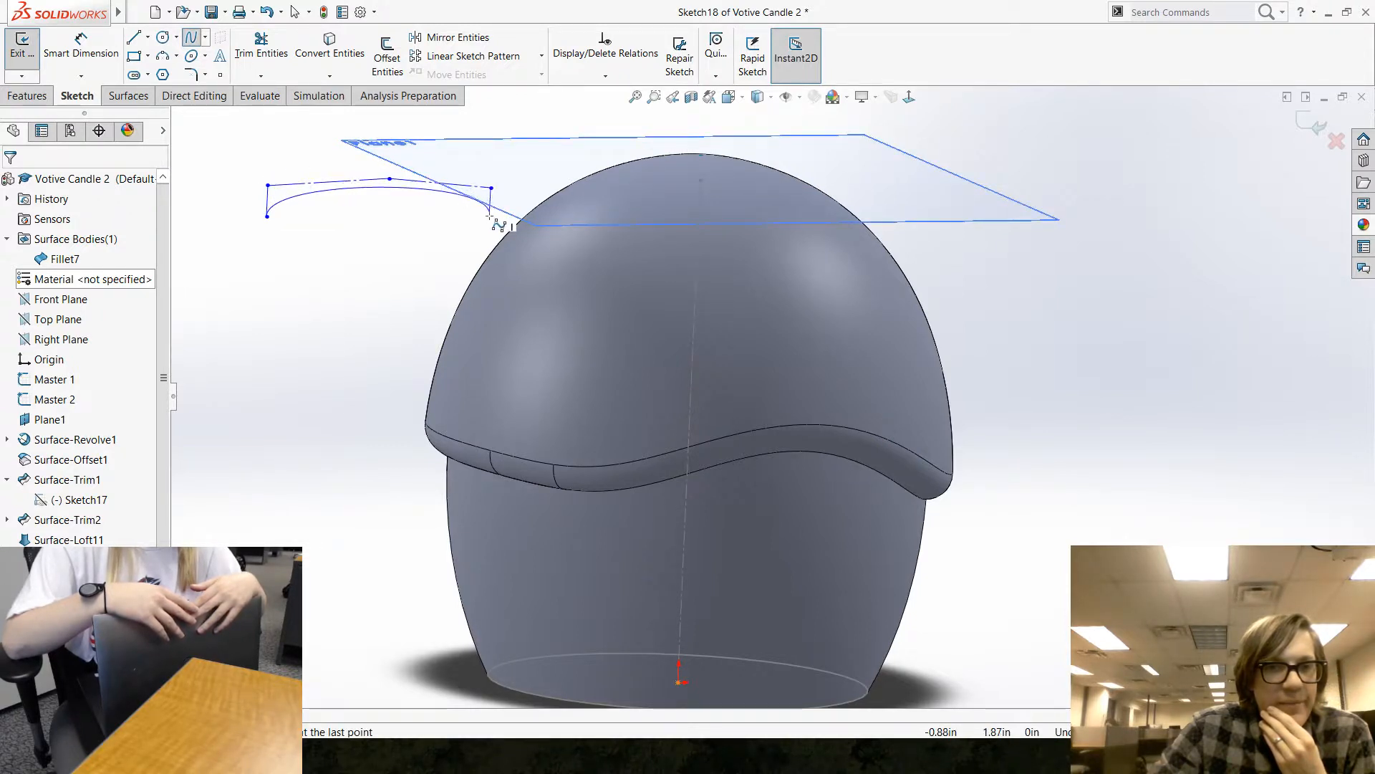
pyautogui.doubleClick(491, 216)
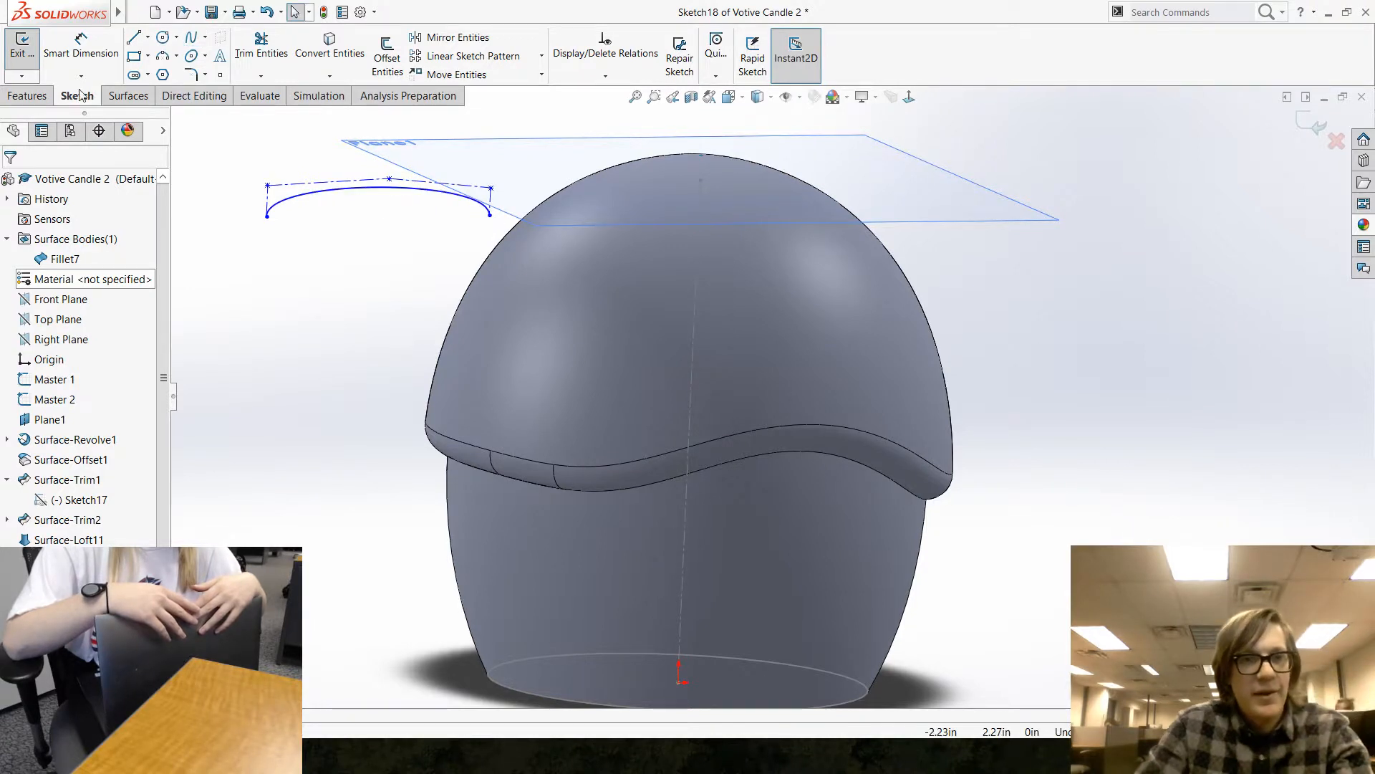
# Draw a horizontal centerline about 0.96 in long joining the two ends of the arched spline.
pyautogui.click(147, 37)
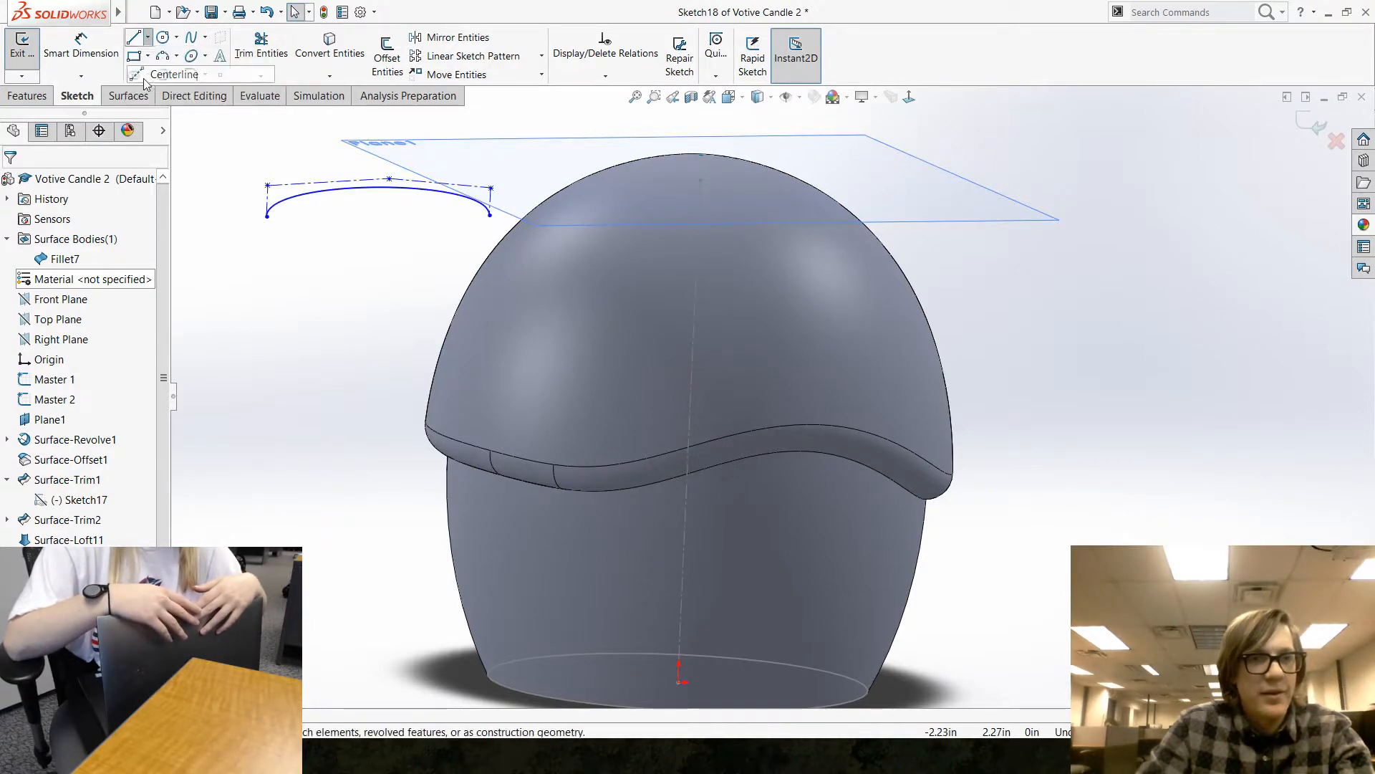
pyautogui.click(166, 72)
pyautogui.click(267, 216)
pyautogui.click(490, 215)
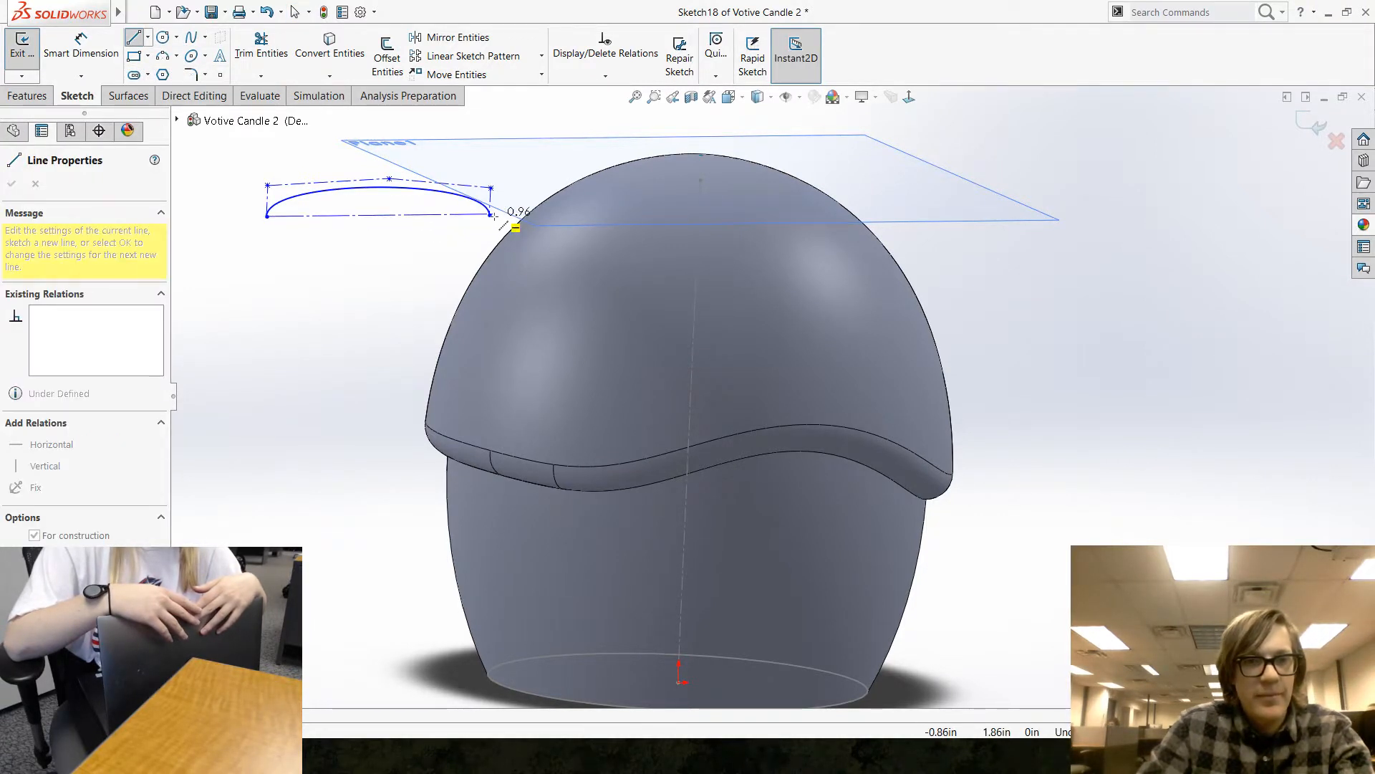
pyautogui.press('Escape')
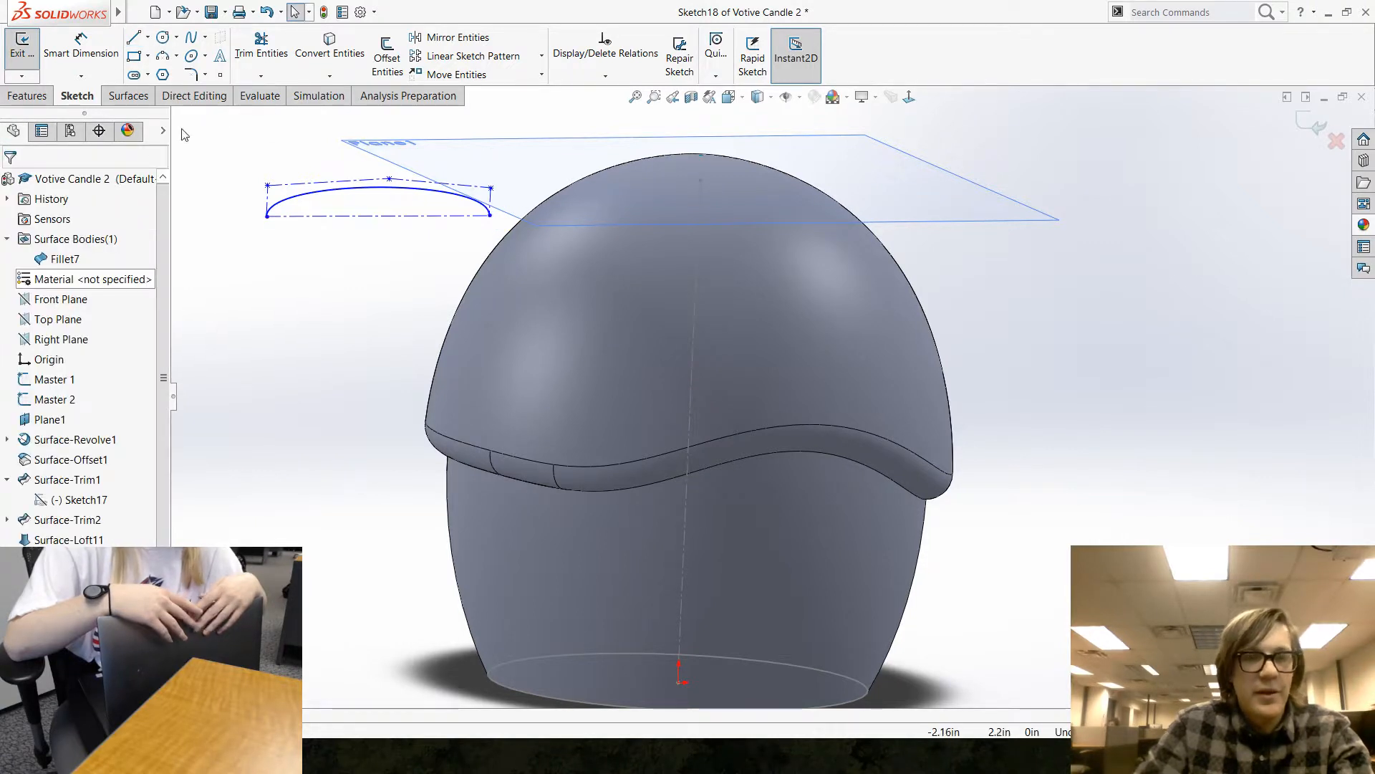
# Revolve the automatically closed spline profile 360 degrees about the centerline as a separate, unmerged solid ellipsoid.
pyautogui.click(29, 96)
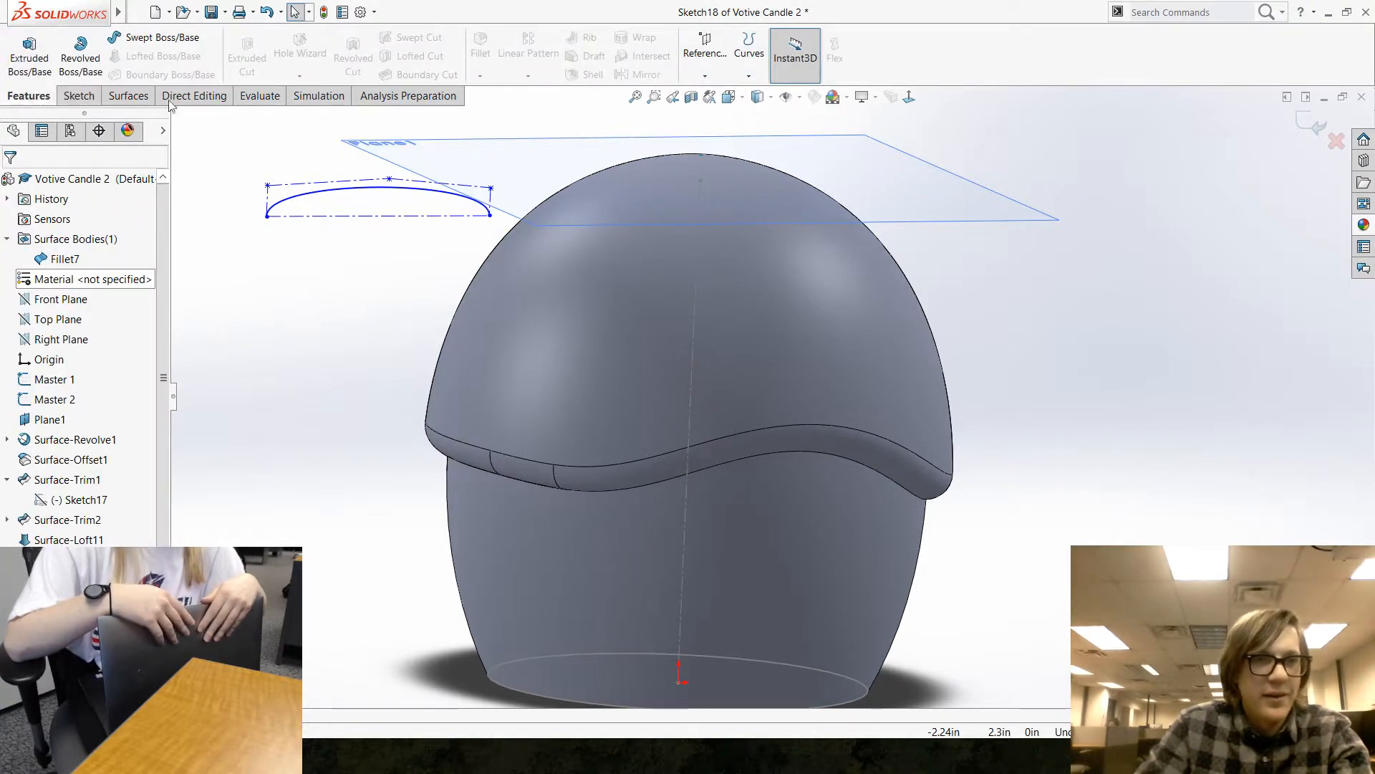
pyautogui.click(79, 65)
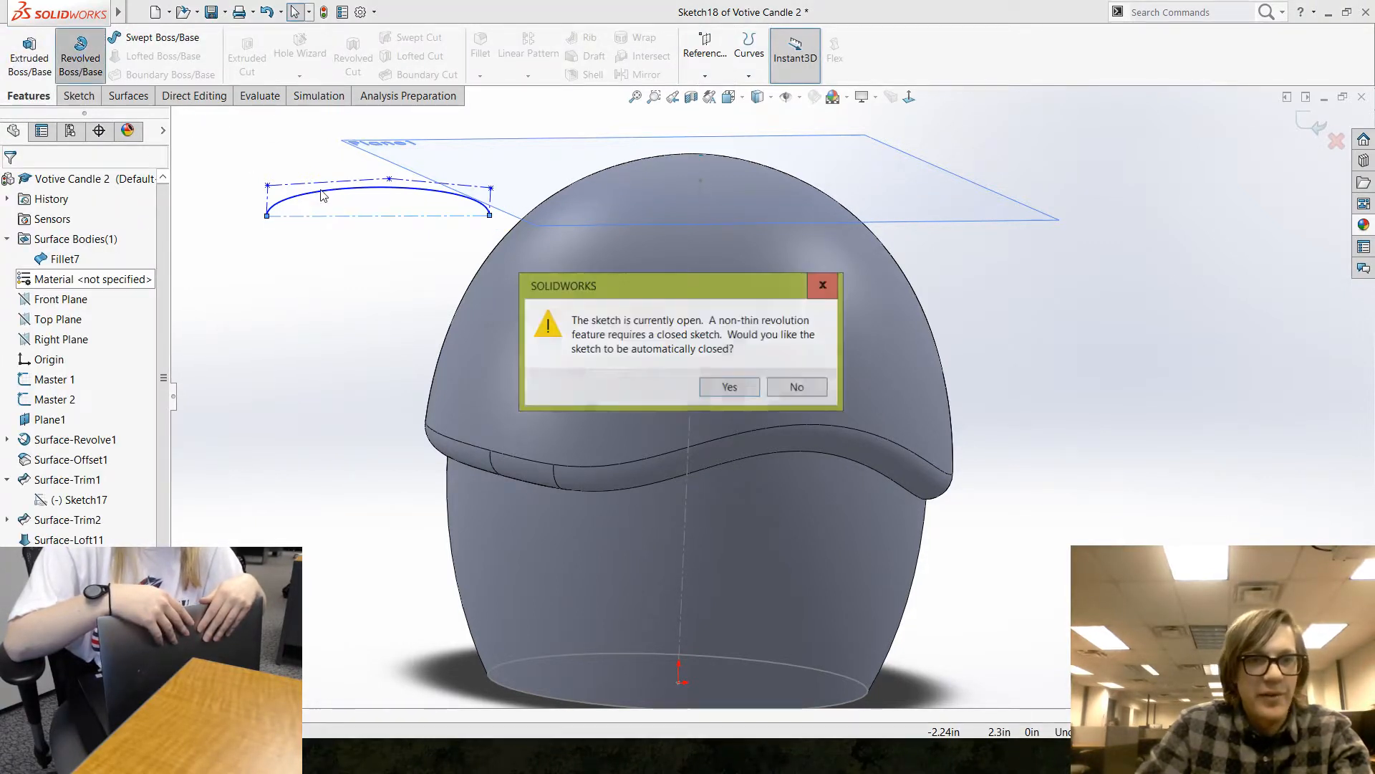
pyautogui.click(745, 391)
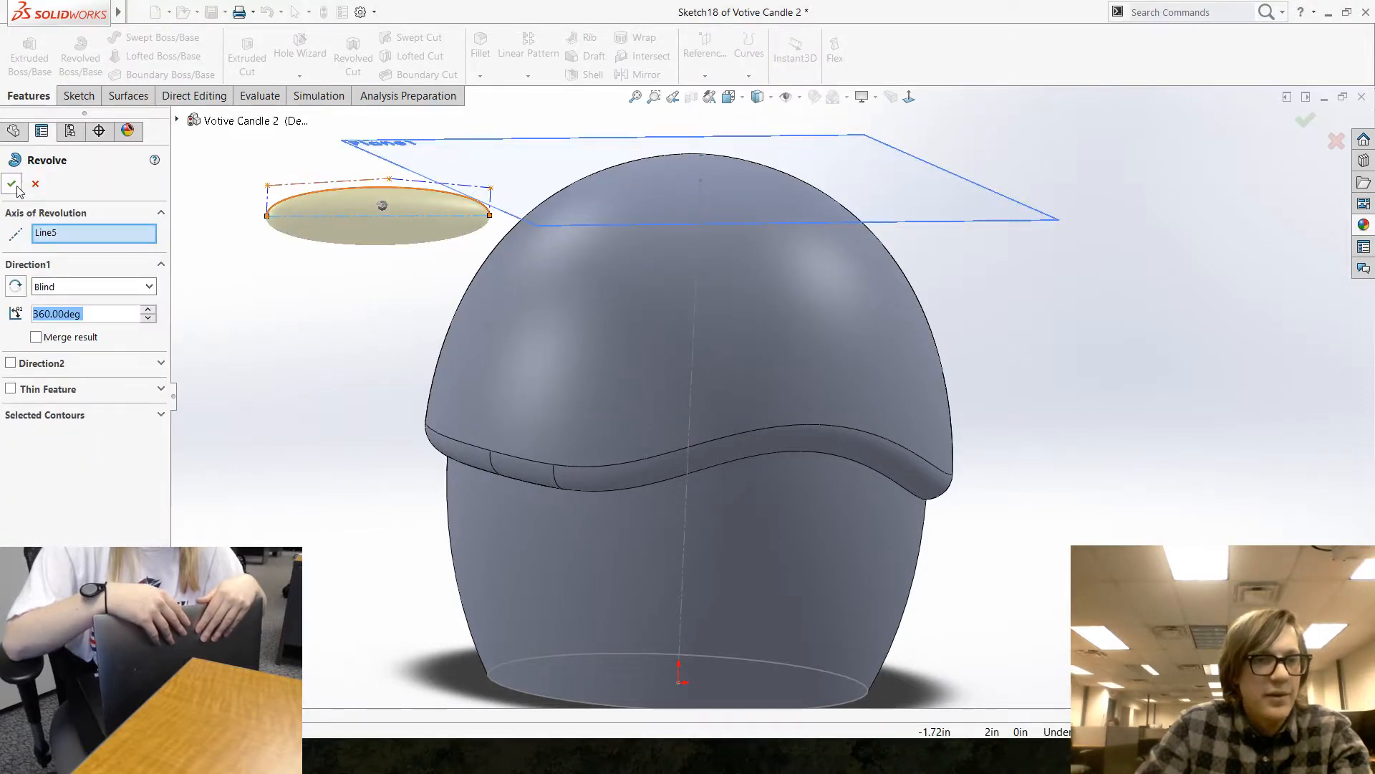
pyautogui.click(13, 185)
pyautogui.moveTo(331, 339); pyautogui.dragTo(411, 303, button='middle')
pyautogui.click(422, 283)
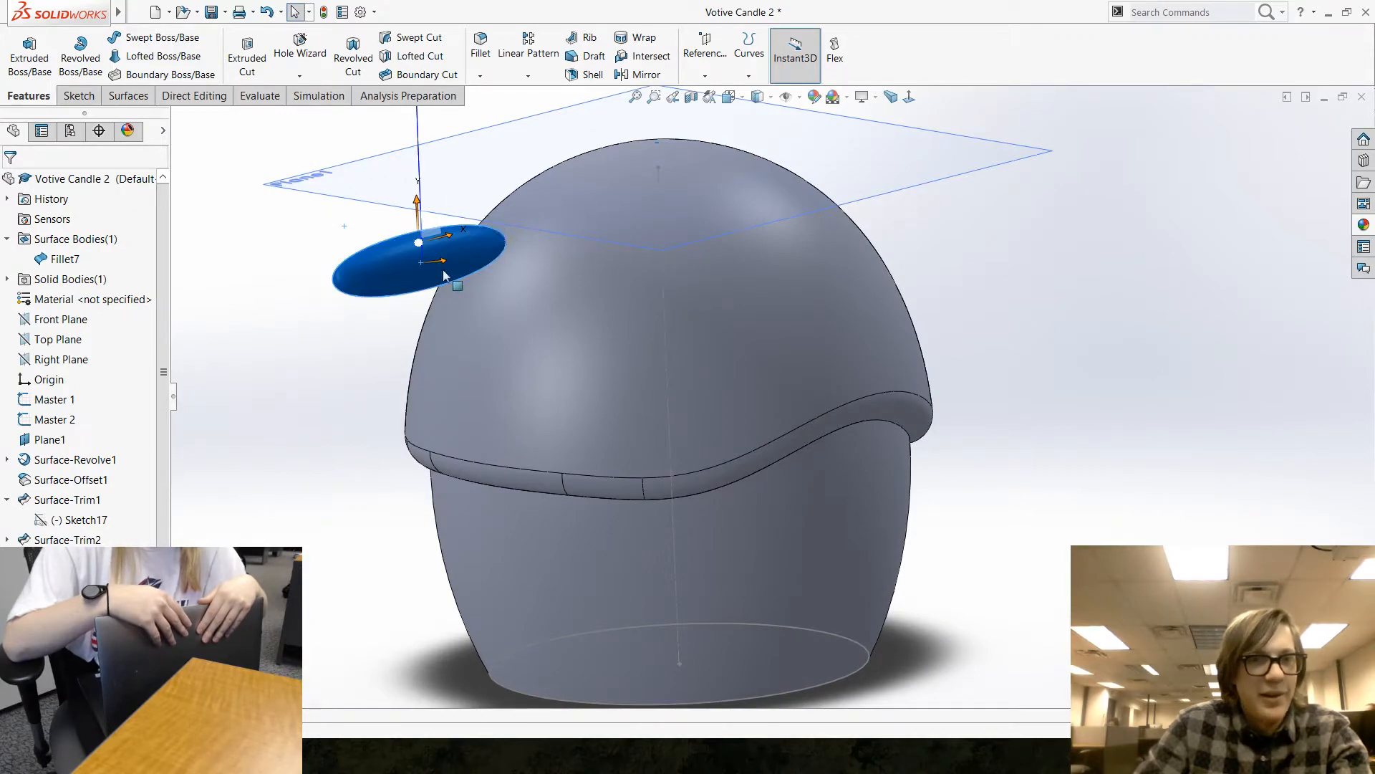
# Rotate the ellipsoid body 41 degrees about its Z axis without making a copy.
pyautogui.click(334, 320)
pyautogui.moveTo(334, 319); pyautogui.dragTo(308, 333, button='middle')
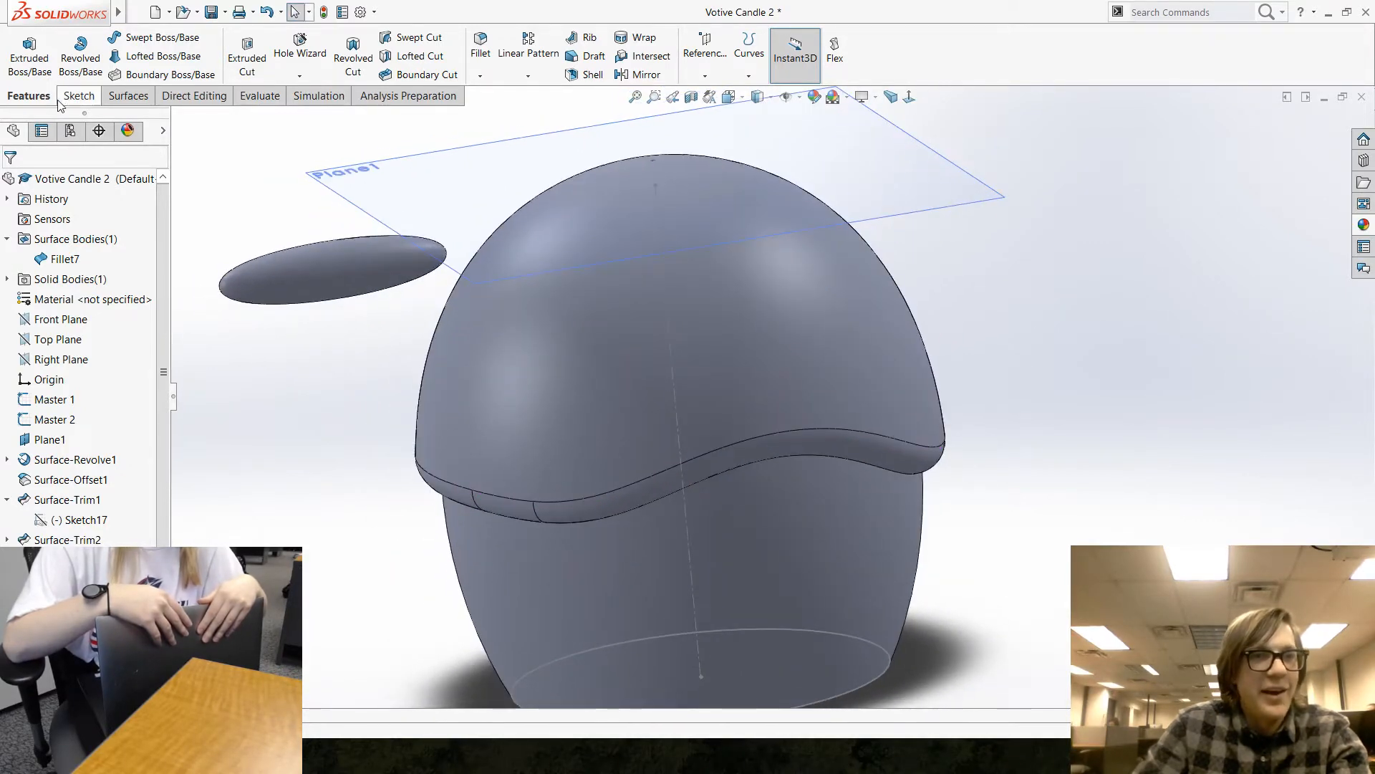
pyautogui.click(194, 96)
pyautogui.click(66, 58)
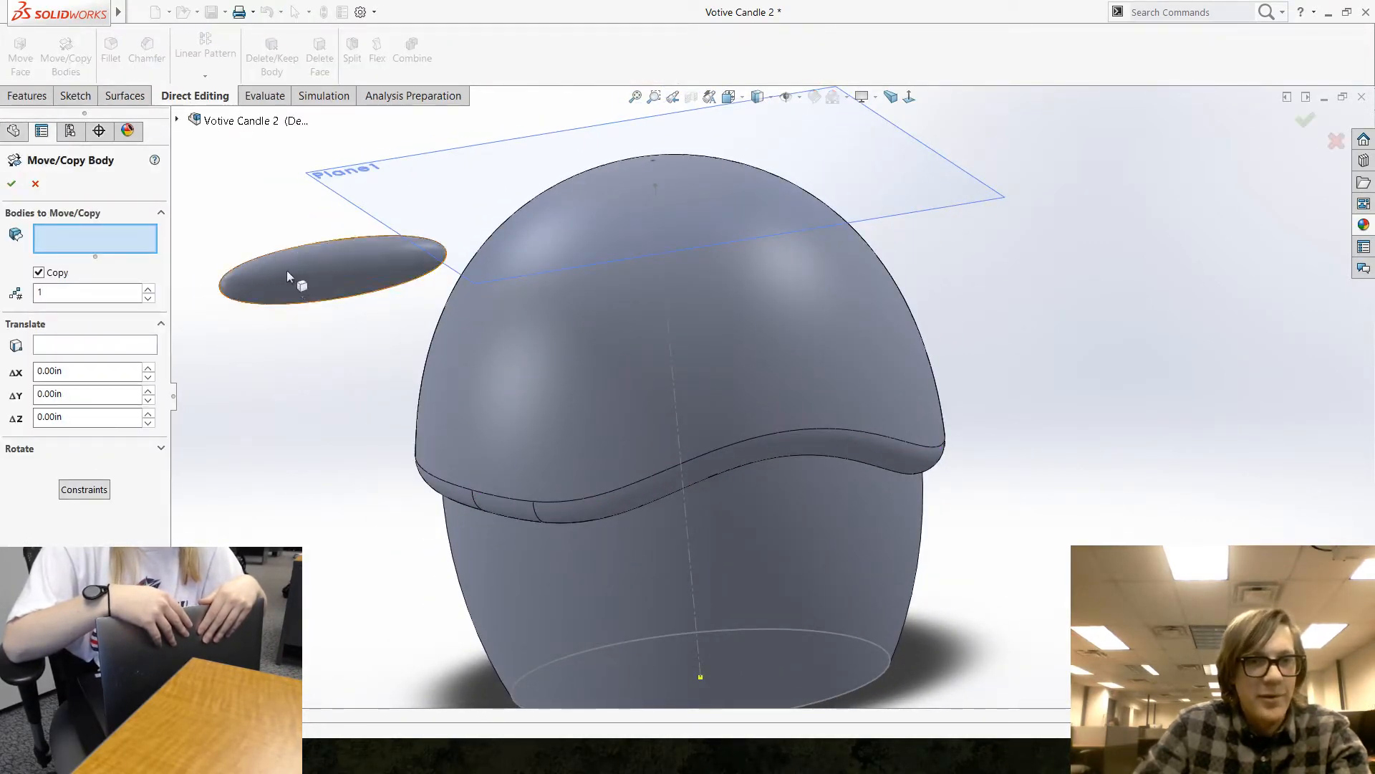
pyautogui.click(287, 274)
pyautogui.moveTo(400, 266); pyautogui.dragTo(354, 147)
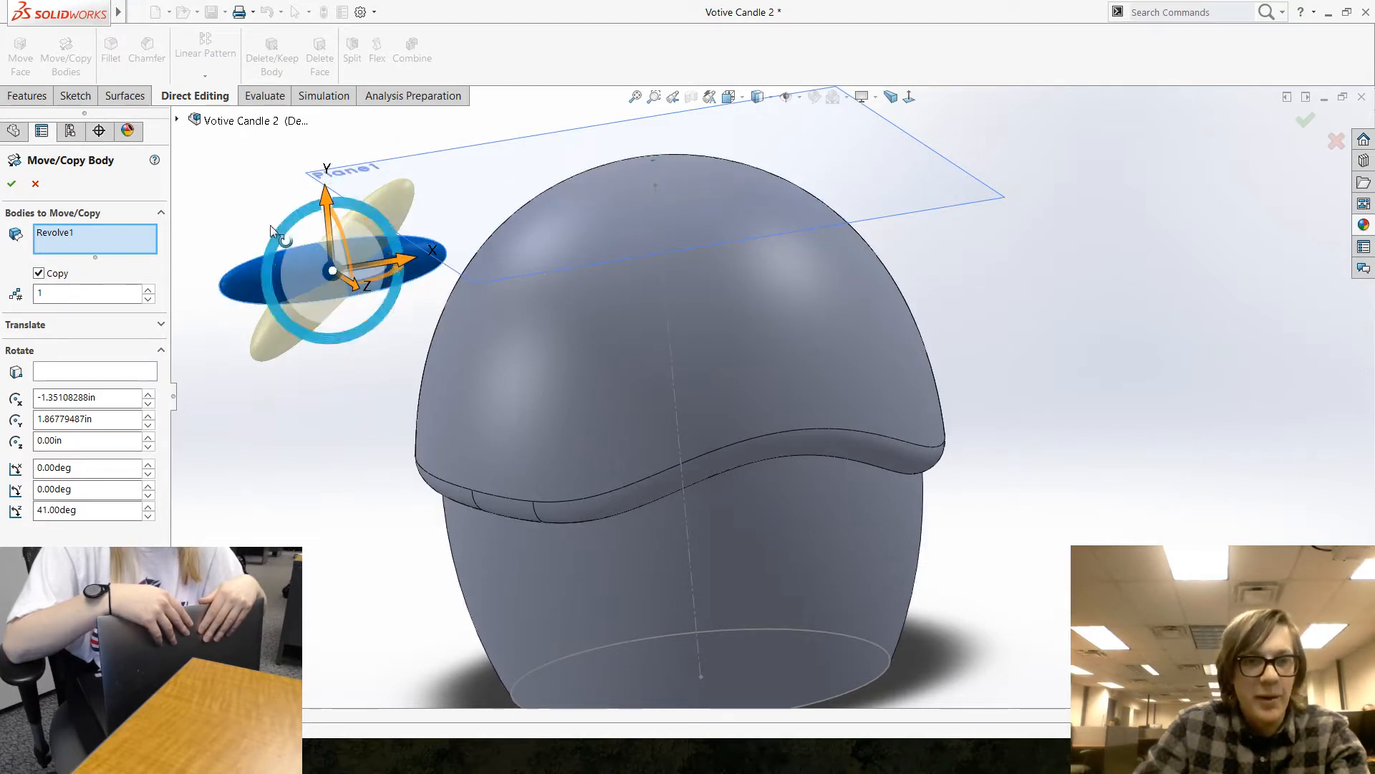
pyautogui.click(40, 273)
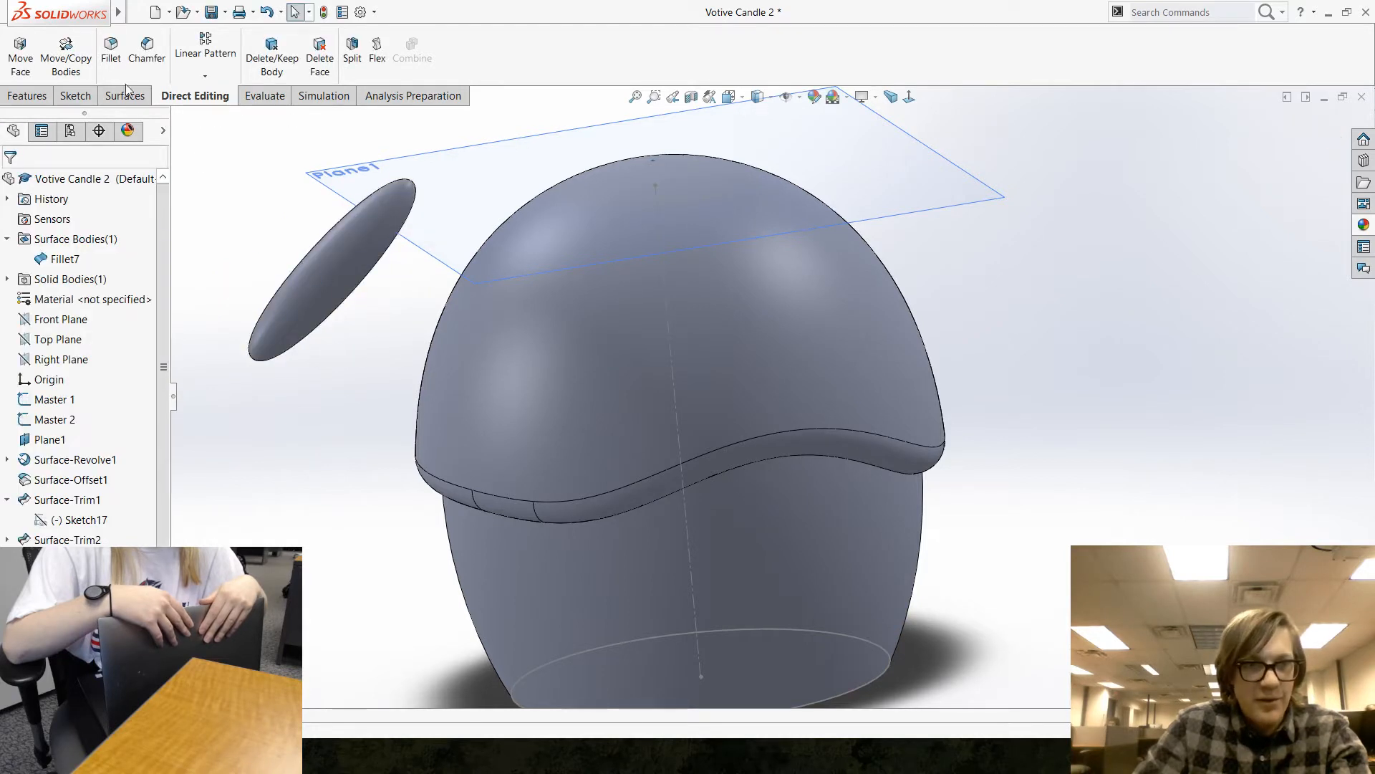
# Move the tilted ellipsoid about 0.77 in along X so it sits partly embedded in the dome.
pyautogui.click(350, 237)
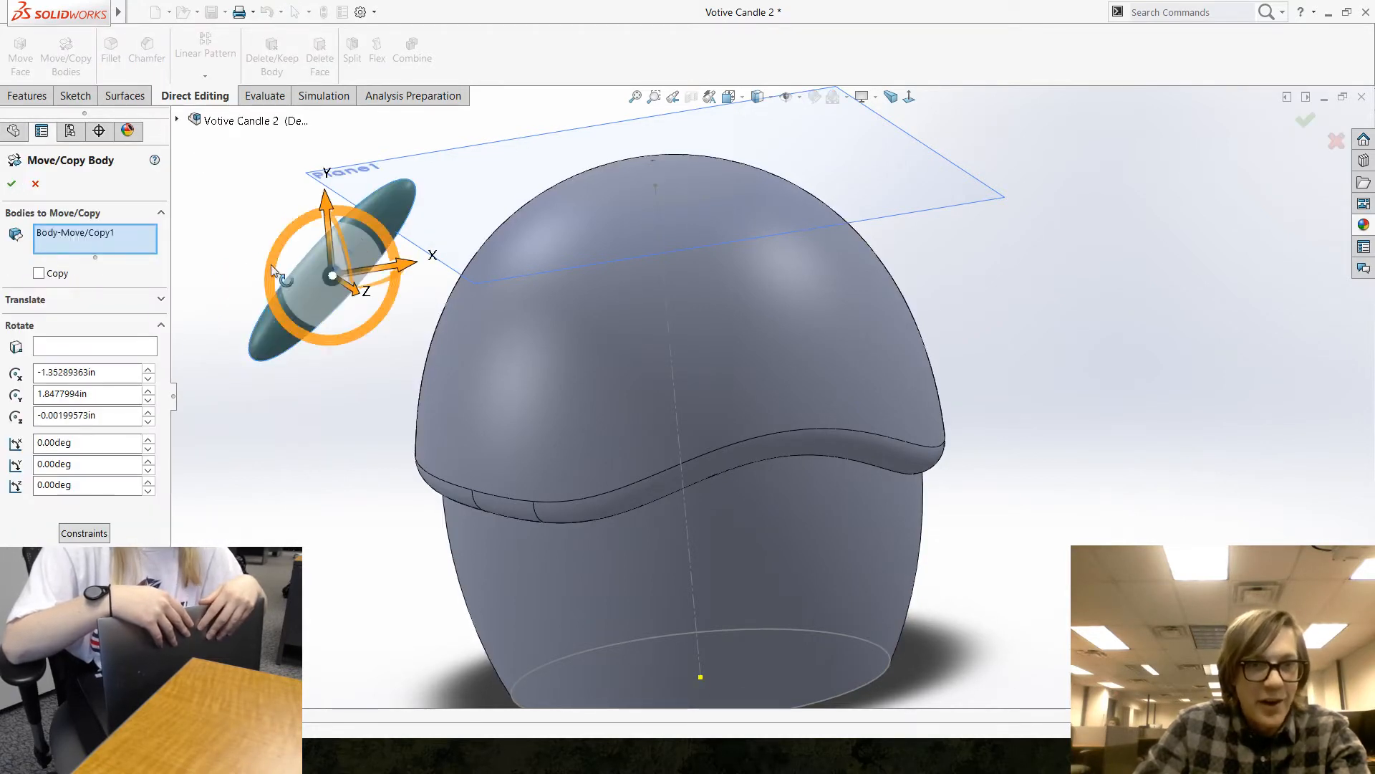
pyautogui.moveTo(394, 276); pyautogui.dragTo(586, 253)
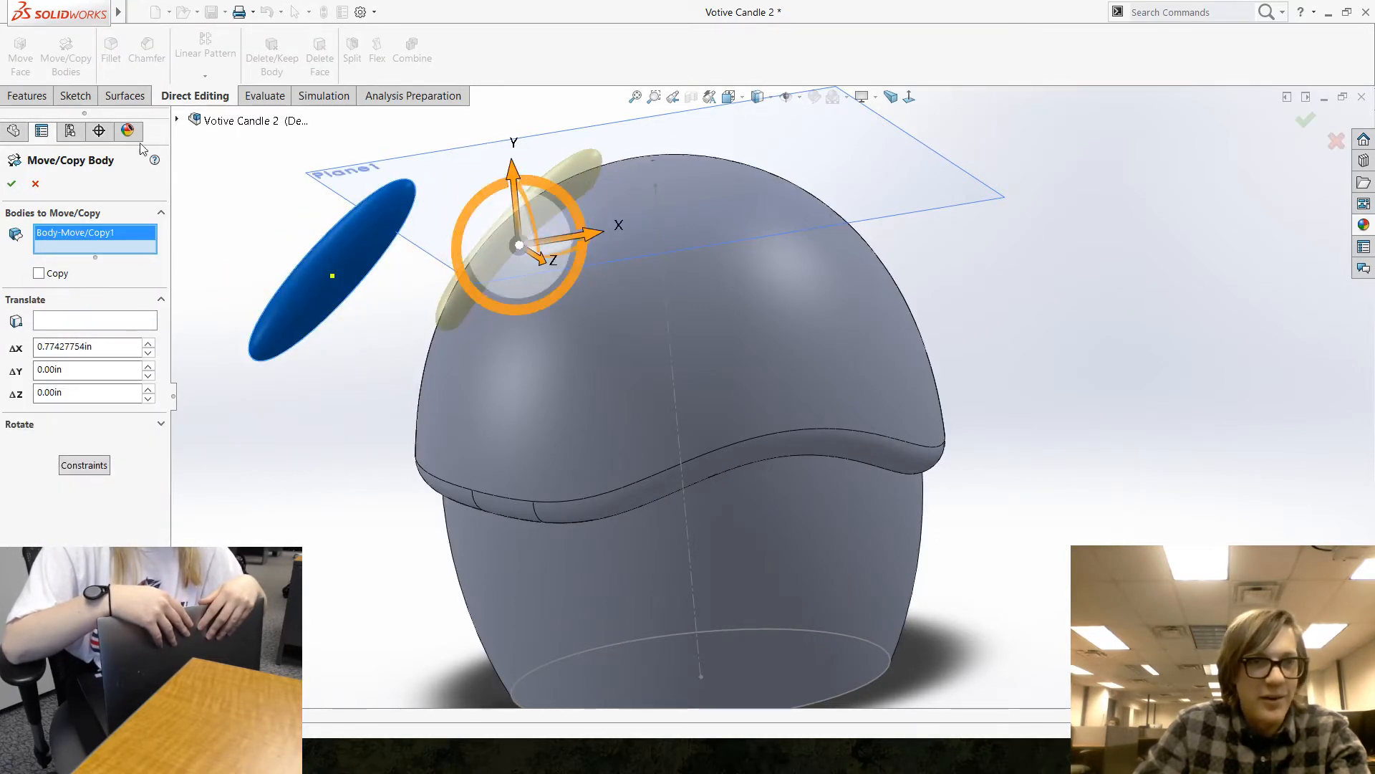
pyautogui.moveTo(398, 385); pyautogui.dragTo(557, 383, button='middle')
pyautogui.moveTo(804, 454); pyautogui.dragTo(697, 473, button='middle')
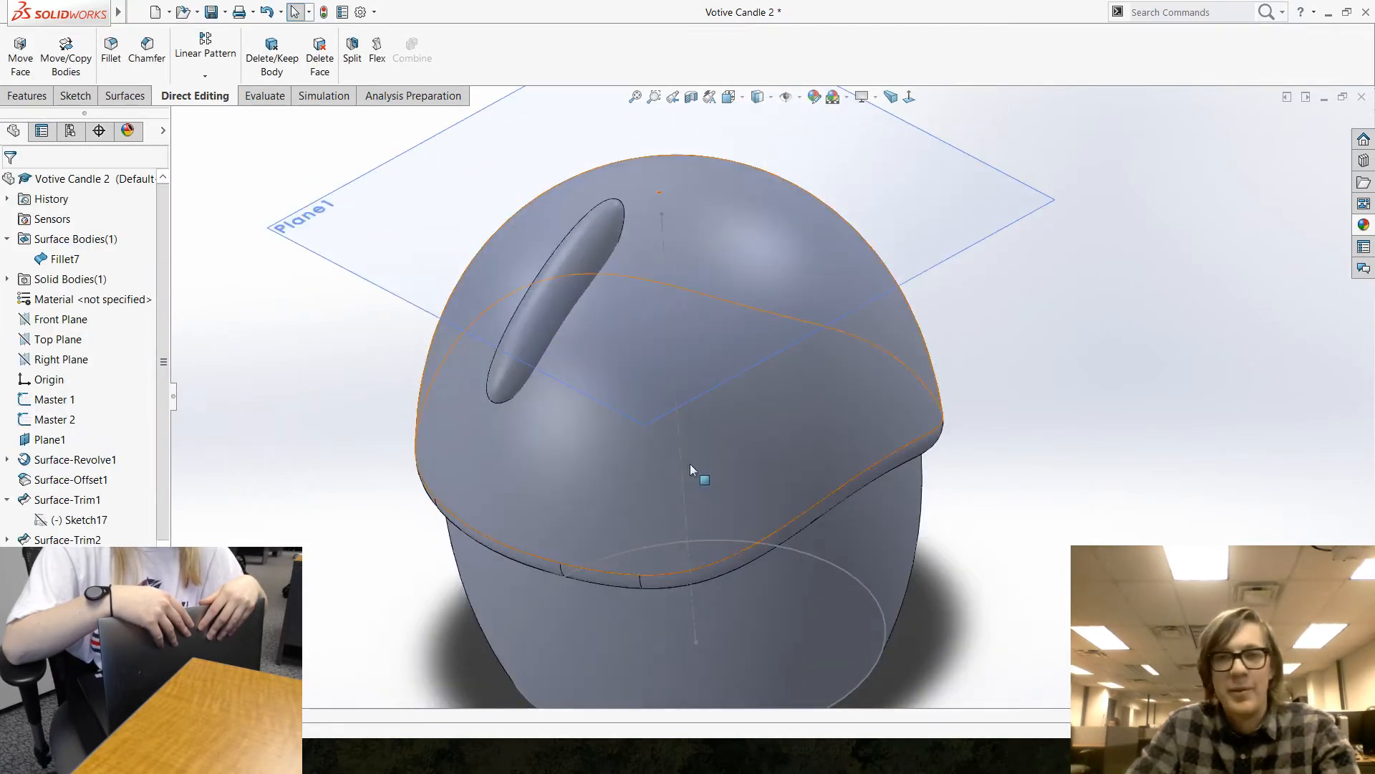
# Make one copy of the tilted ellipsoid, shifted about 0.5 in along Z, and check its position against the dome.
pyautogui.click(48, 57)
pyautogui.click(568, 283)
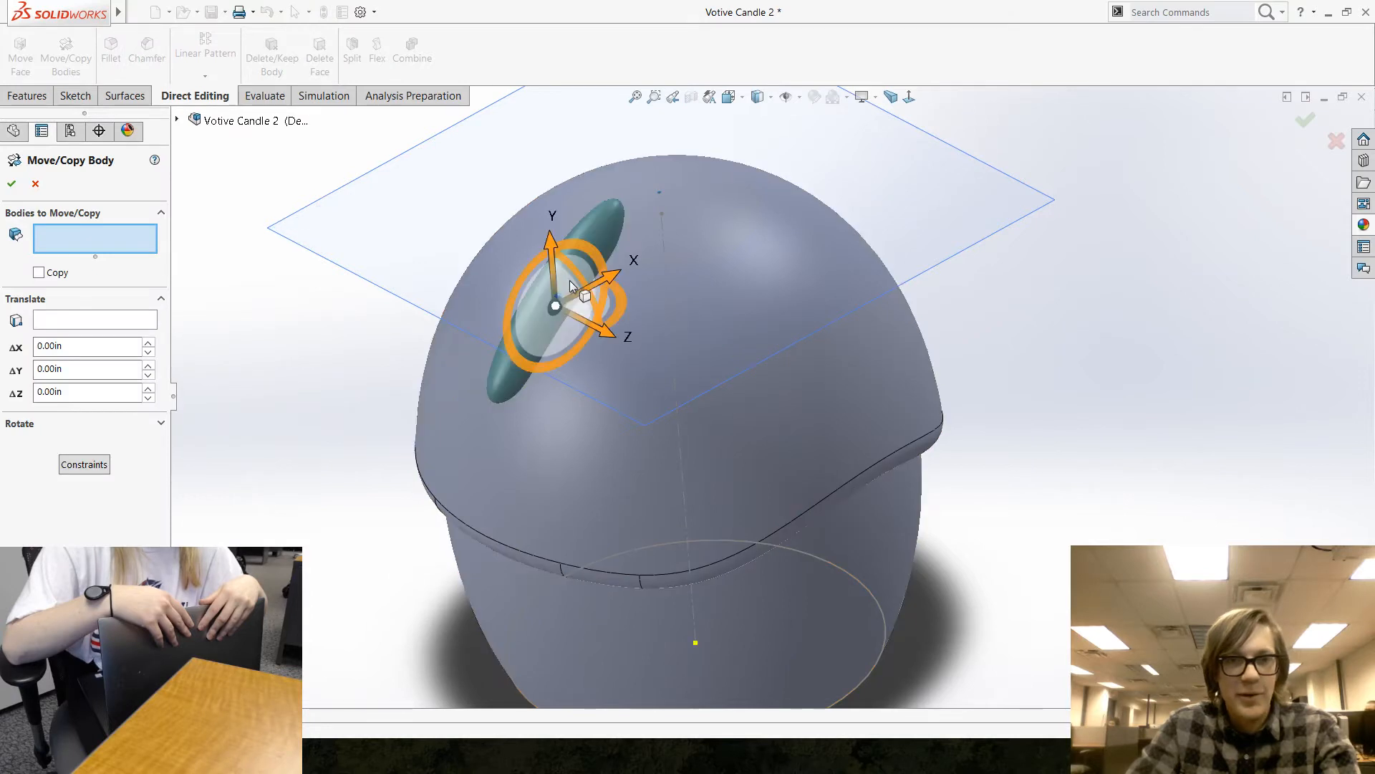
pyautogui.click(38, 273)
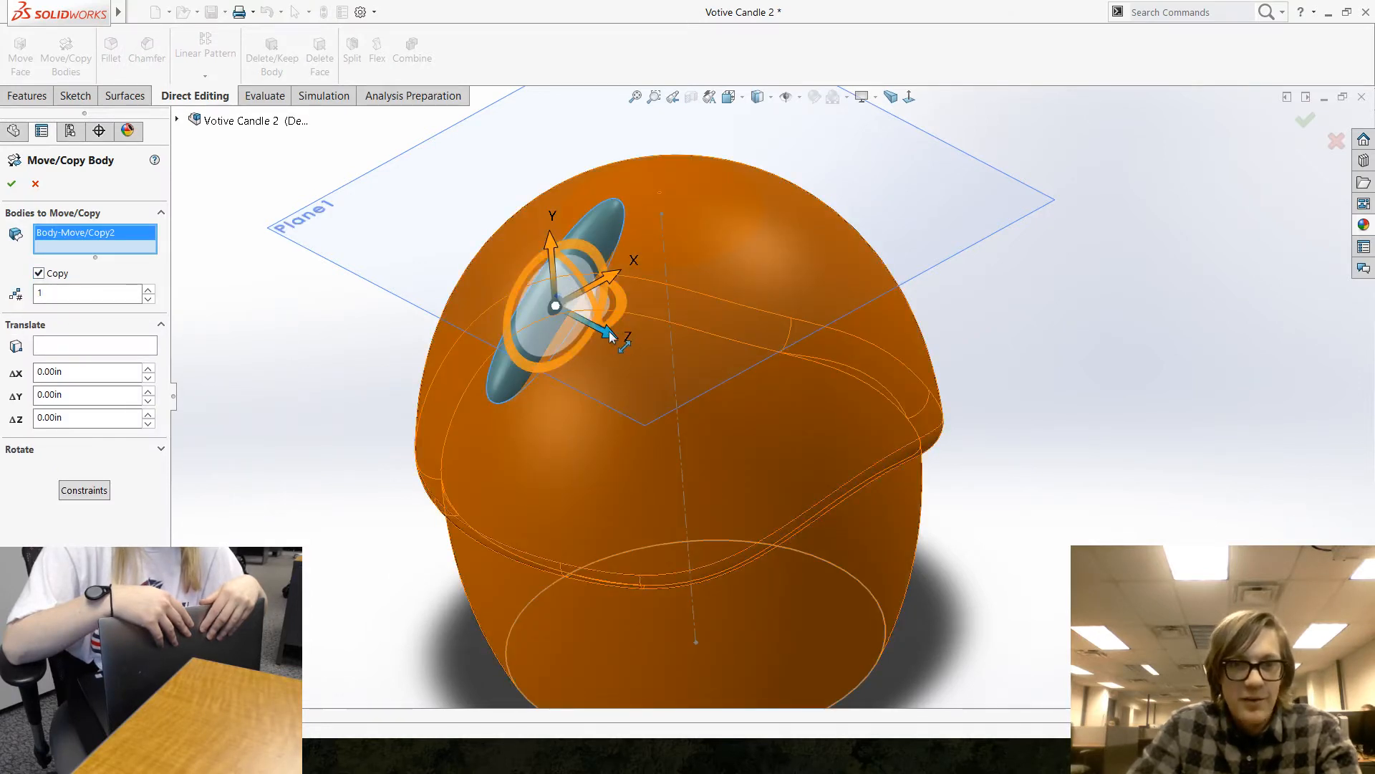
pyautogui.moveTo(609, 332); pyautogui.dragTo(759, 405)
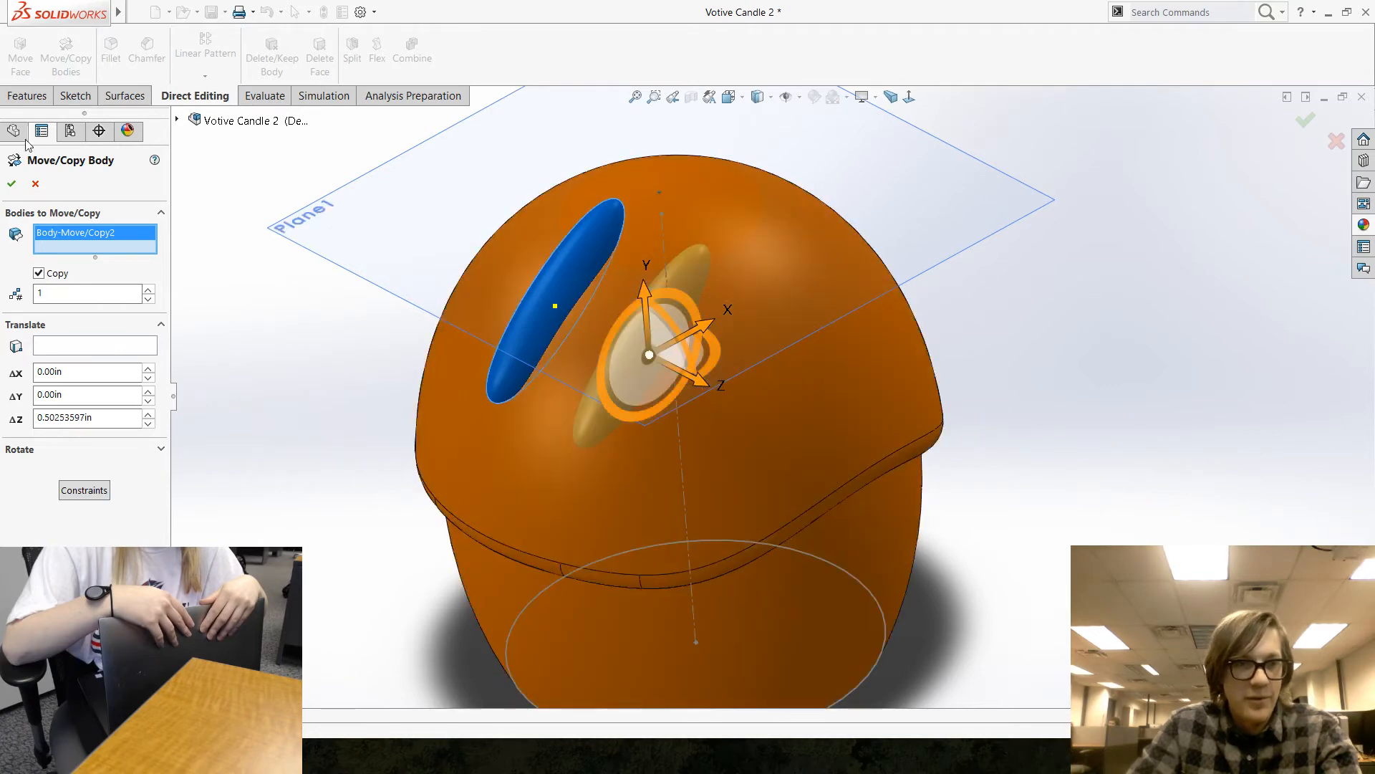
pyautogui.click(12, 184)
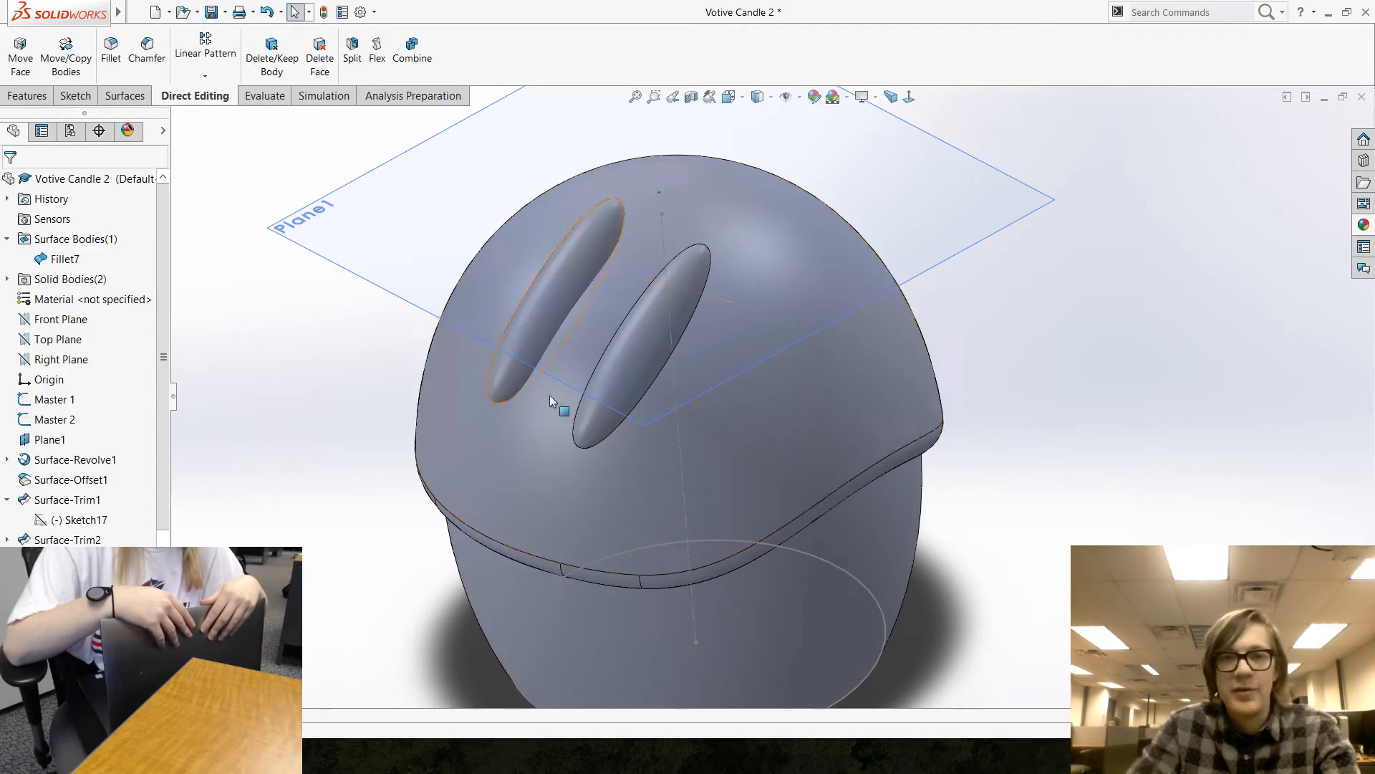
pyautogui.click(645, 363)
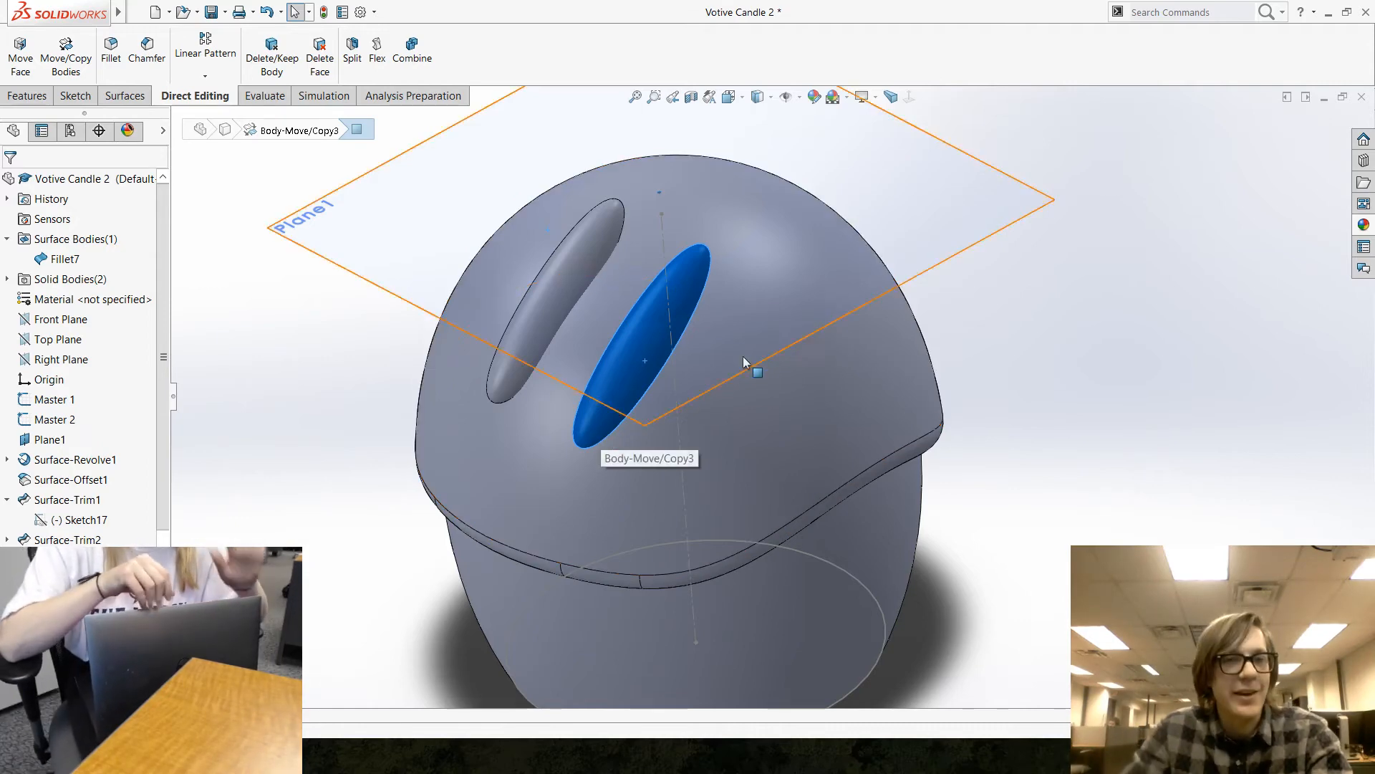
pyautogui.moveTo(602, 358); pyautogui.dragTo(544, 449, button='middle')
pyautogui.scroll(3, 865, 390)
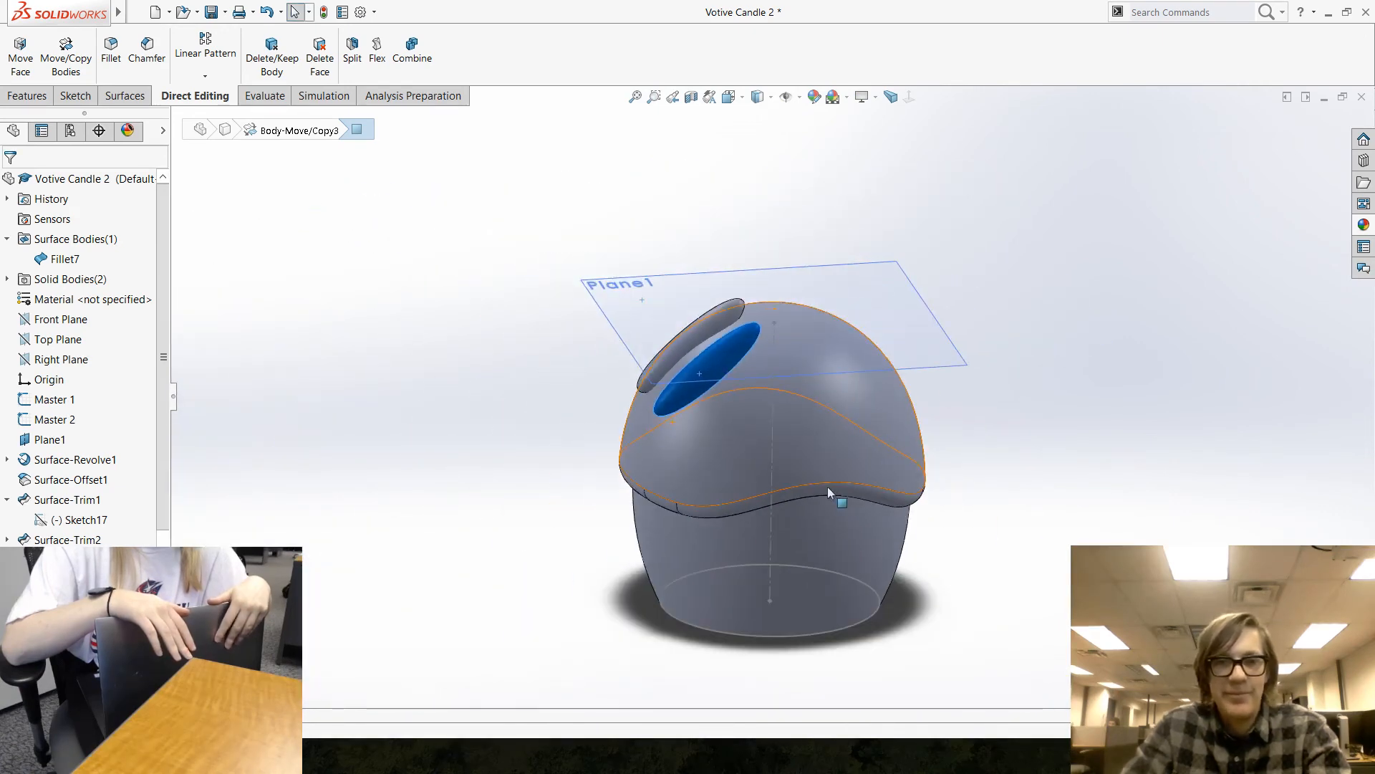
pyautogui.scroll(-1, 885, 487)
pyautogui.moveTo(802, 525); pyautogui.dragTo(786, 519, button='middle')
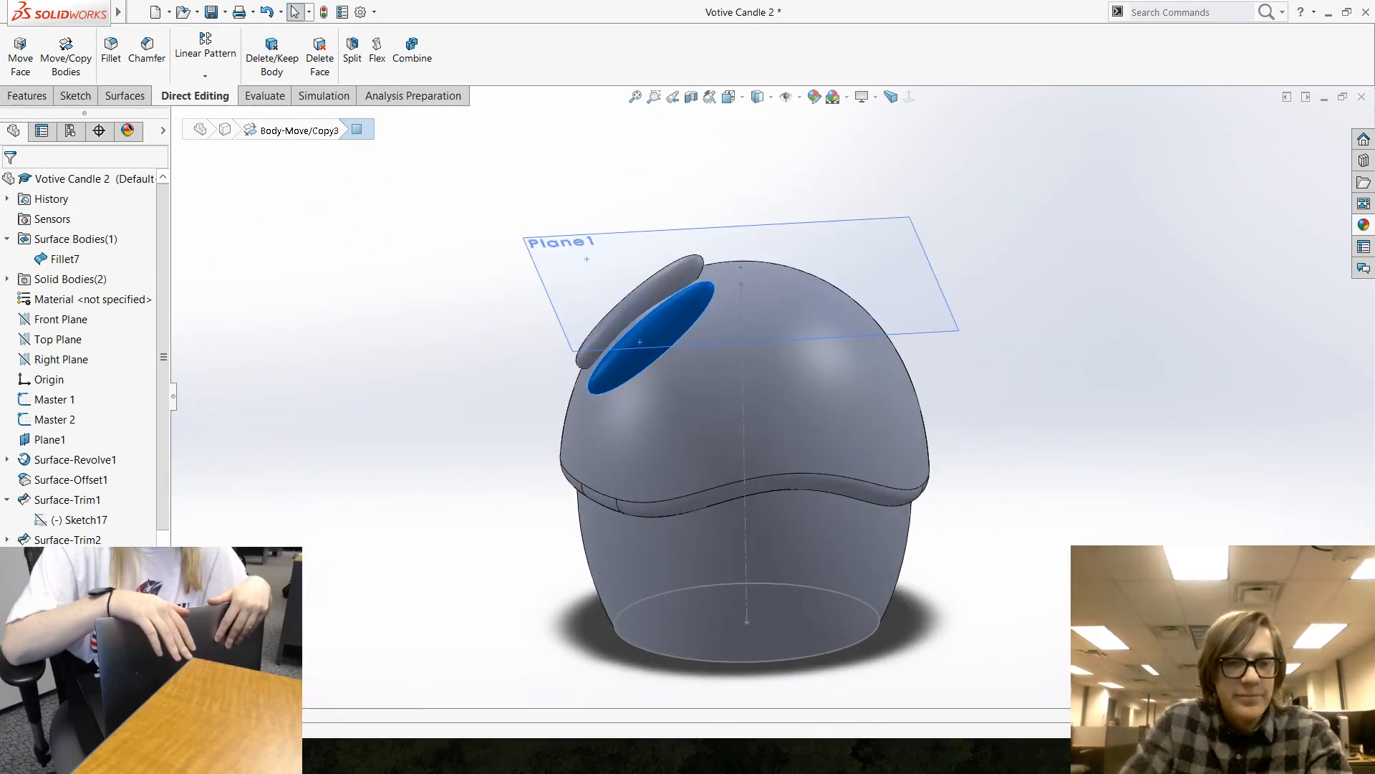